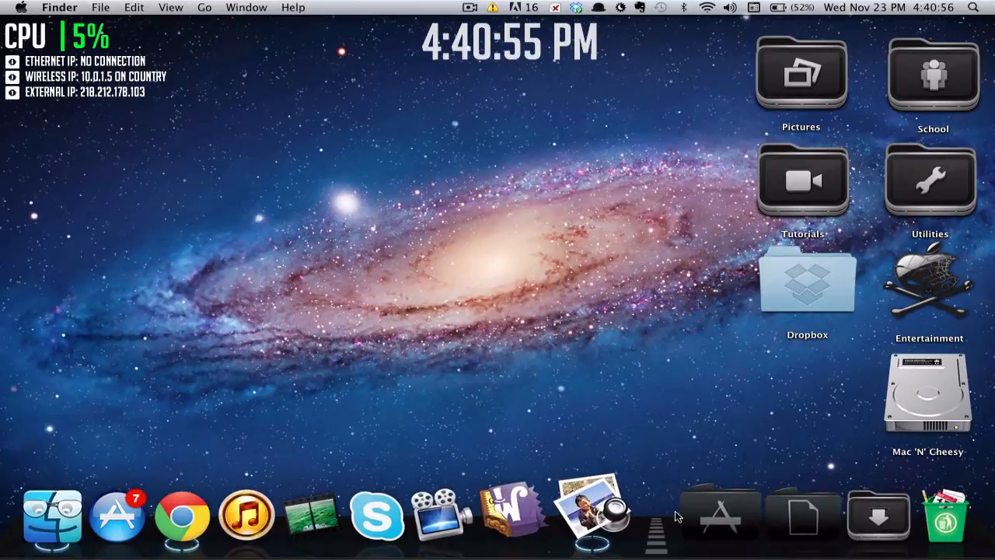
Step: Switch to Preview, view the original photo beside the Comic Strip Effect image, and minimise both windows
{"action": "left_click", "coordinate": [599, 447]}
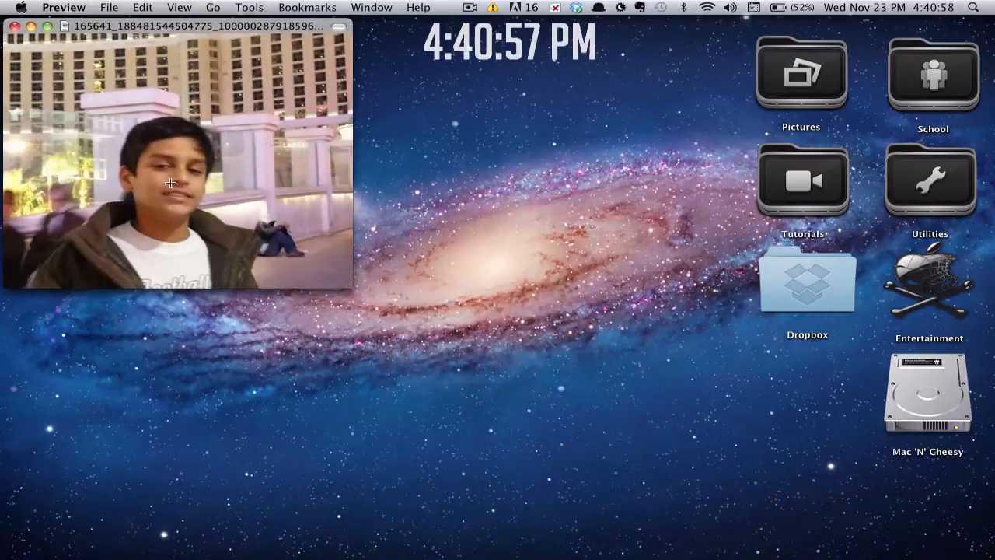
{"action": "mouse_move", "coordinate": [549, 557]}
{"action": "left_click", "coordinate": [598, 535]}
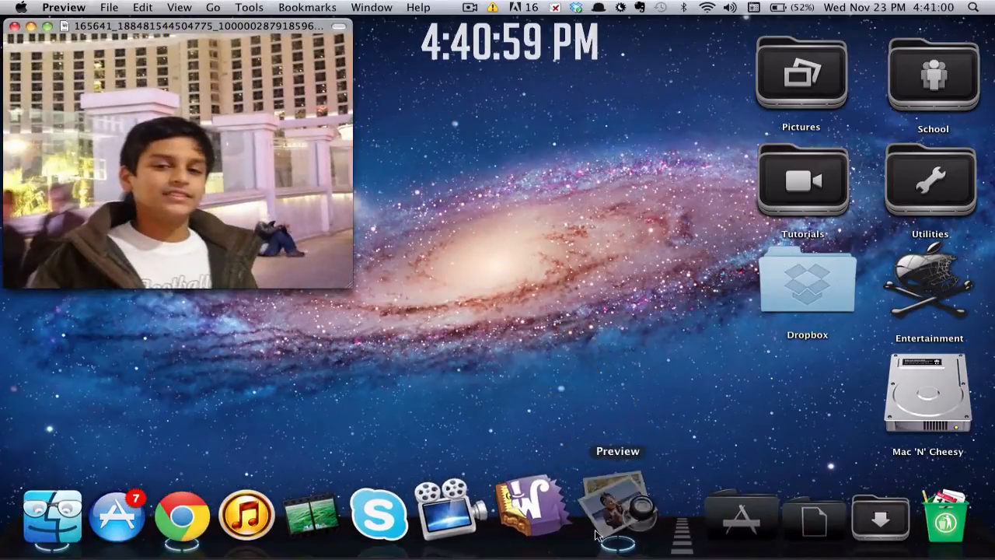
{"action": "right_click", "coordinate": [597, 535]}
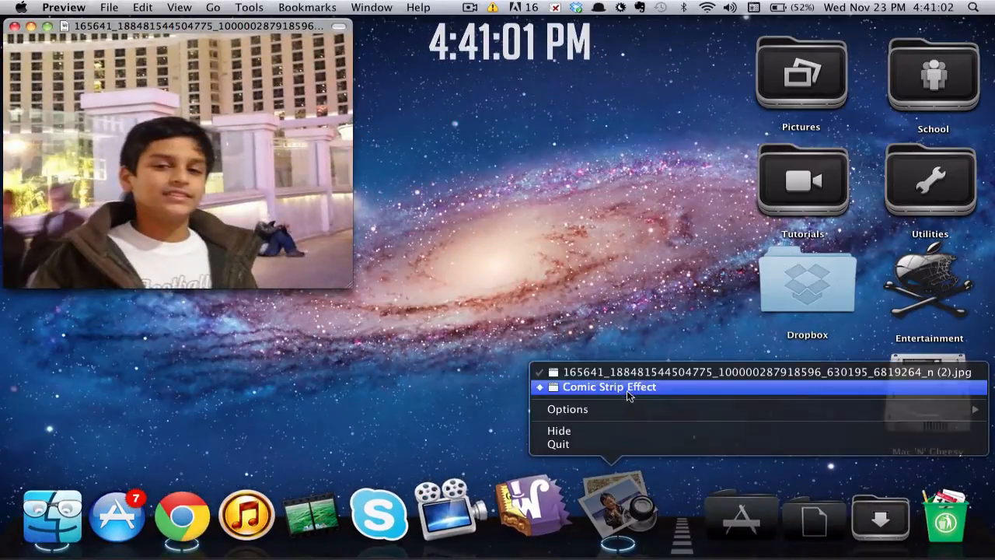
{"action": "left_click", "coordinate": [628, 394]}
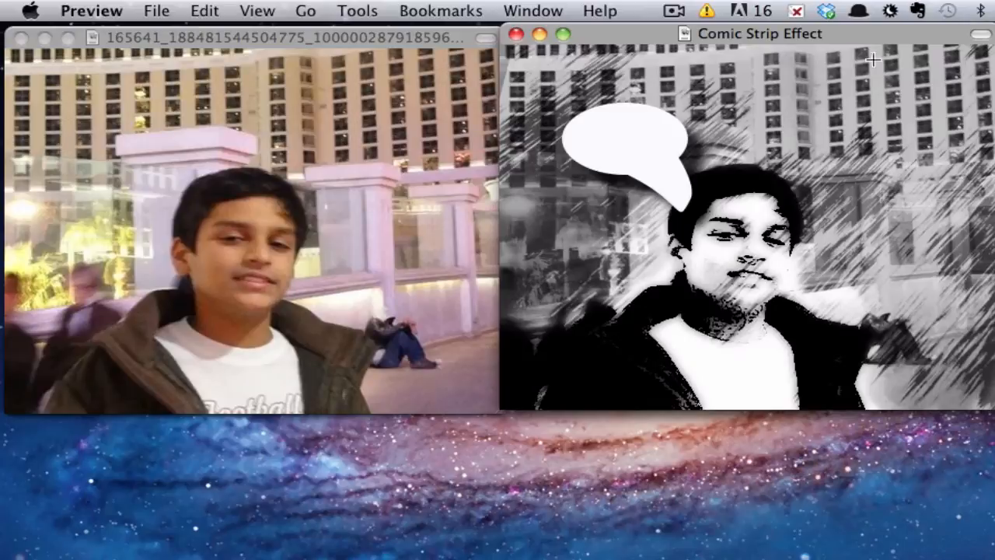
{"action": "left_click", "coordinate": [539, 37]}
{"action": "left_click", "coordinate": [45, 38]}
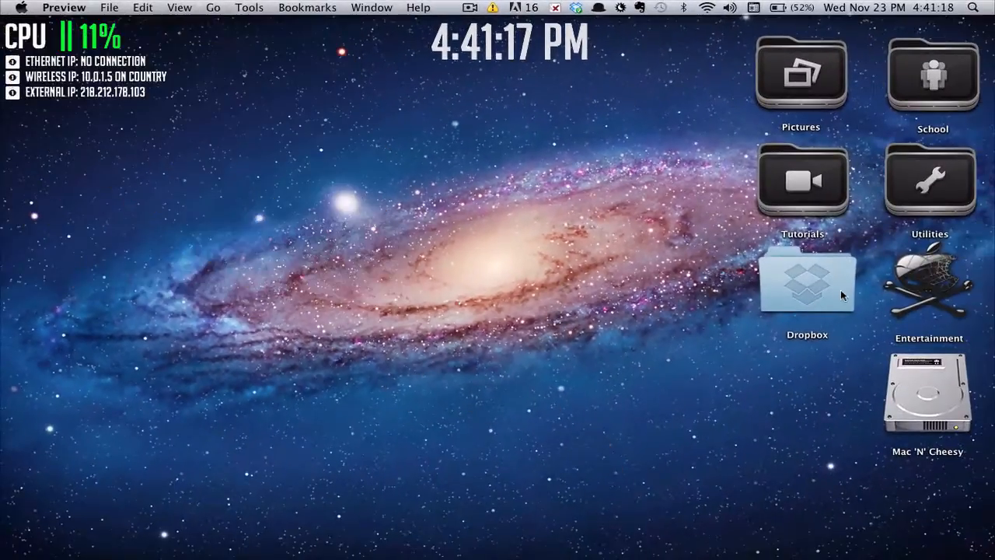
Step: Open the Entertainment folder in Finder and open the original colour photo with Pixelmator
{"action": "double_click", "coordinate": [929, 282]}
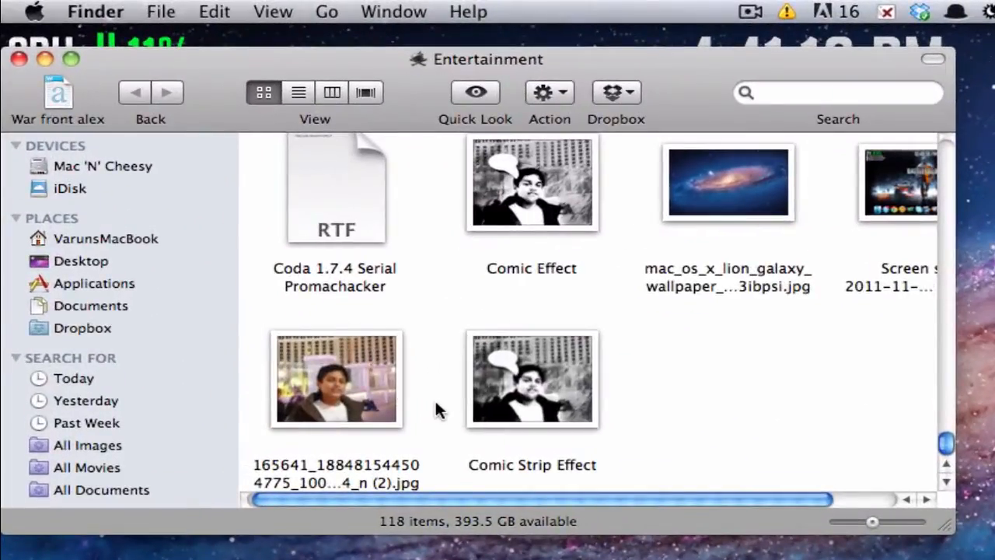
{"action": "left_click", "coordinate": [373, 401]}
{"action": "right_click", "coordinate": [385, 401]}
{"action": "mouse_move", "coordinate": [451, 439]}
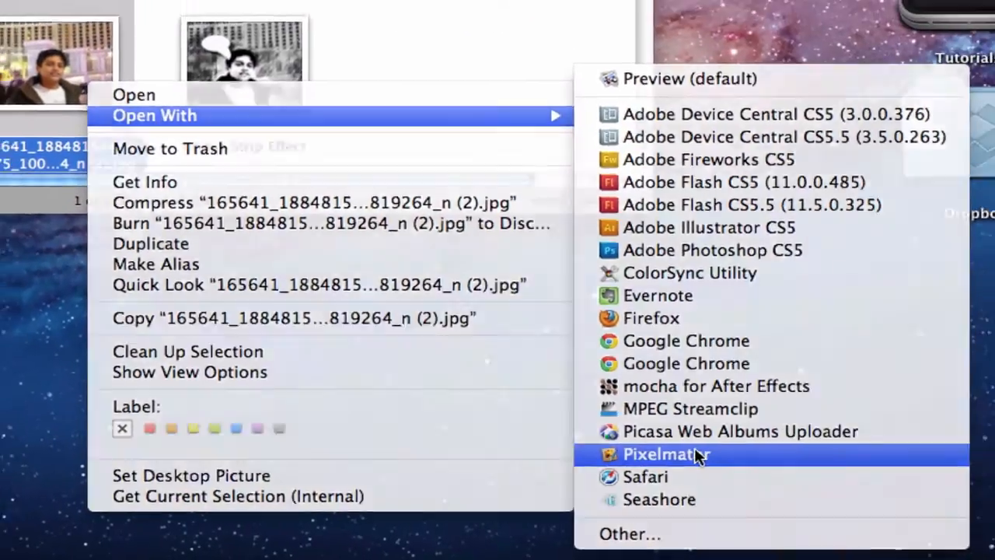
{"action": "left_click", "coordinate": [697, 451]}
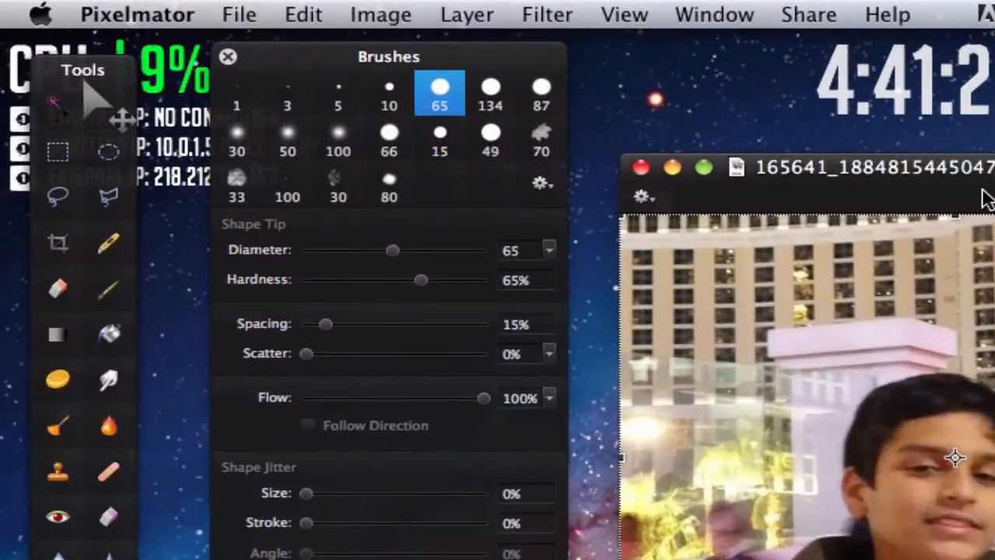
Step: Turn the photo black and white with Hue and Saturation by setting the saturation to -100%
{"action": "left_click", "coordinate": [381, 15]}
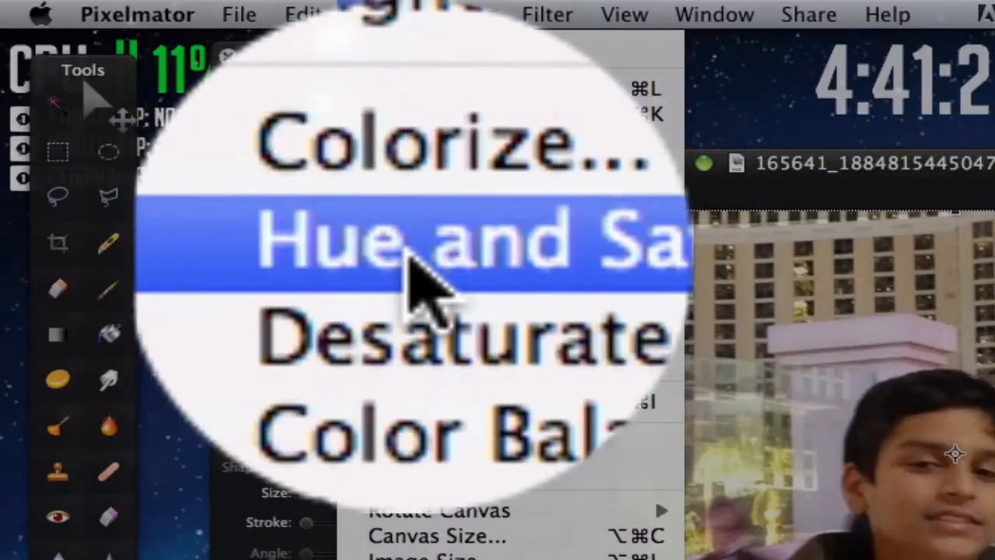
{"action": "left_click", "coordinate": [412, 232]}
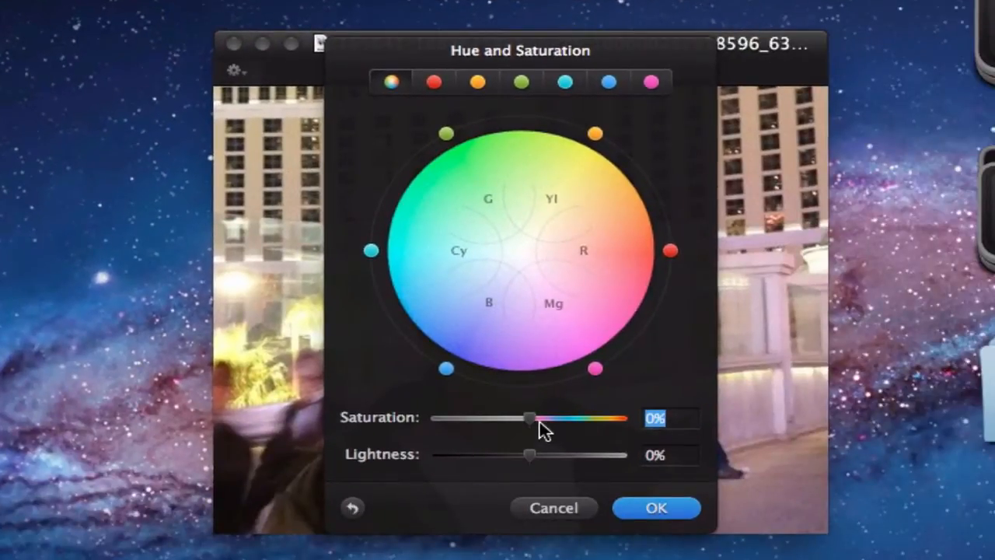
{"action": "left_click_drag", "start_coordinate": [520, 418], "coordinate": [394, 423]}
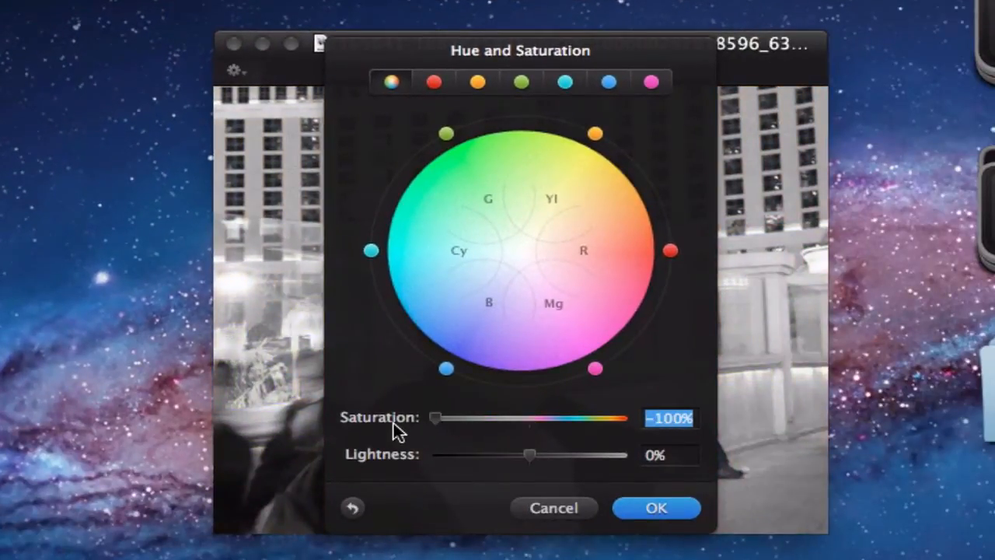
{"action": "left_click", "coordinate": [683, 514]}
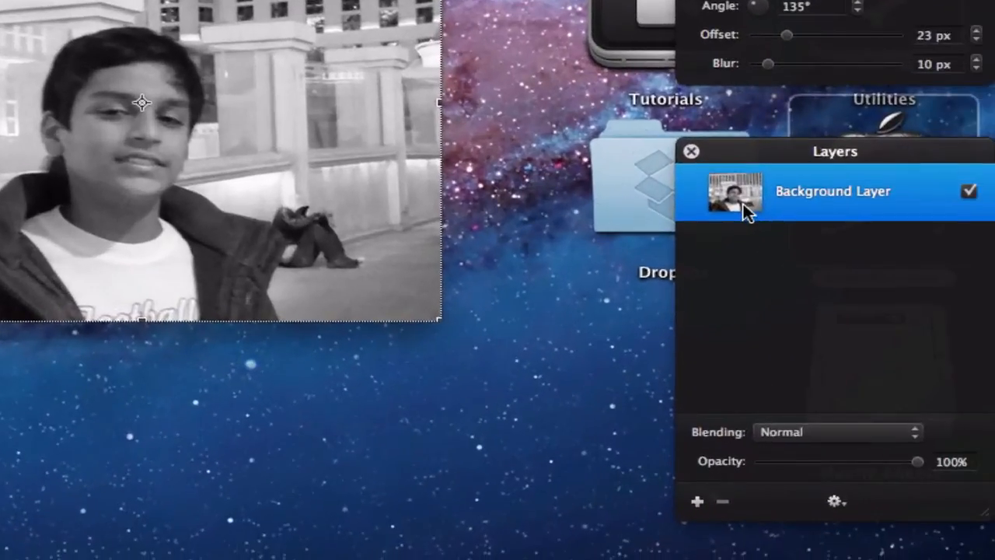
Step: Duplicate the background layer and set the copy's brightness to 50% and contrast to 100%
{"action": "key", "text": "super+j"}
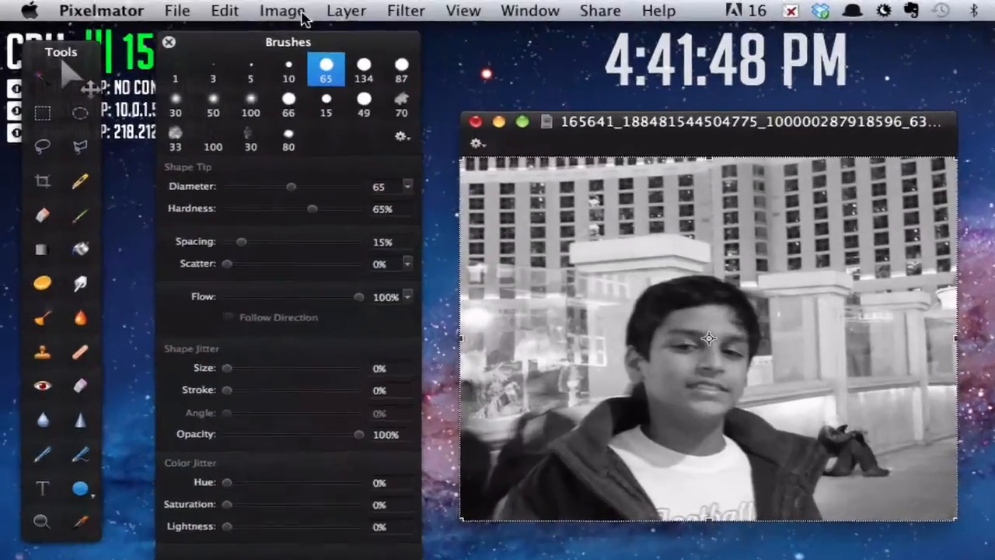
{"action": "left_click", "coordinate": [250, 9]}
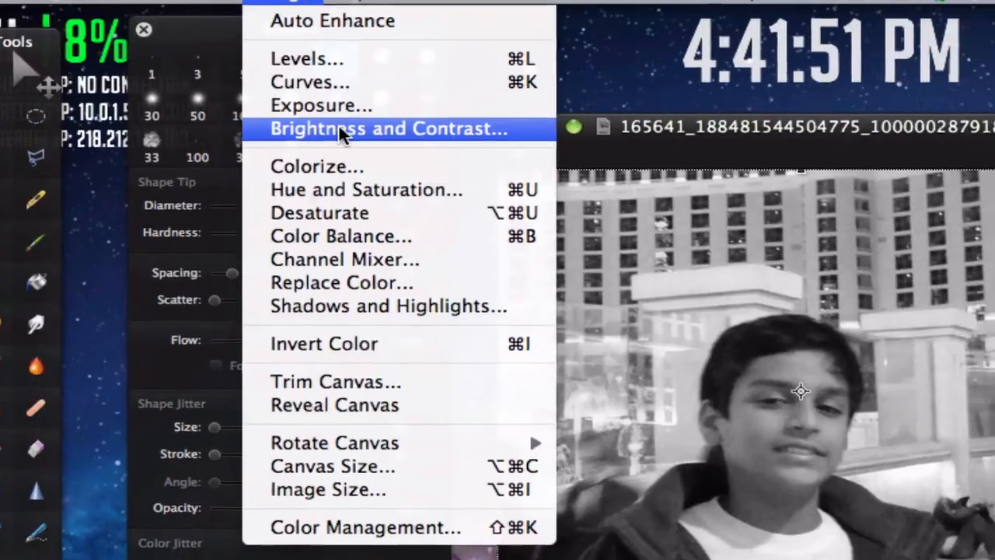
{"action": "left_click", "coordinate": [393, 152]}
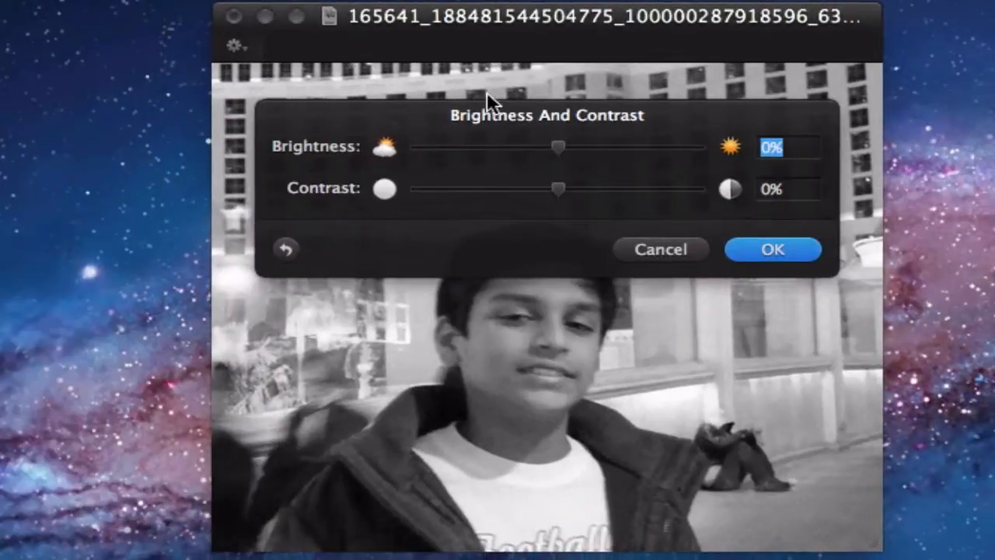
{"action": "left_click_drag", "start_coordinate": [557, 152], "coordinate": [625, 142]}
{"action": "left_click_drag", "start_coordinate": [556, 189], "coordinate": [712, 198]}
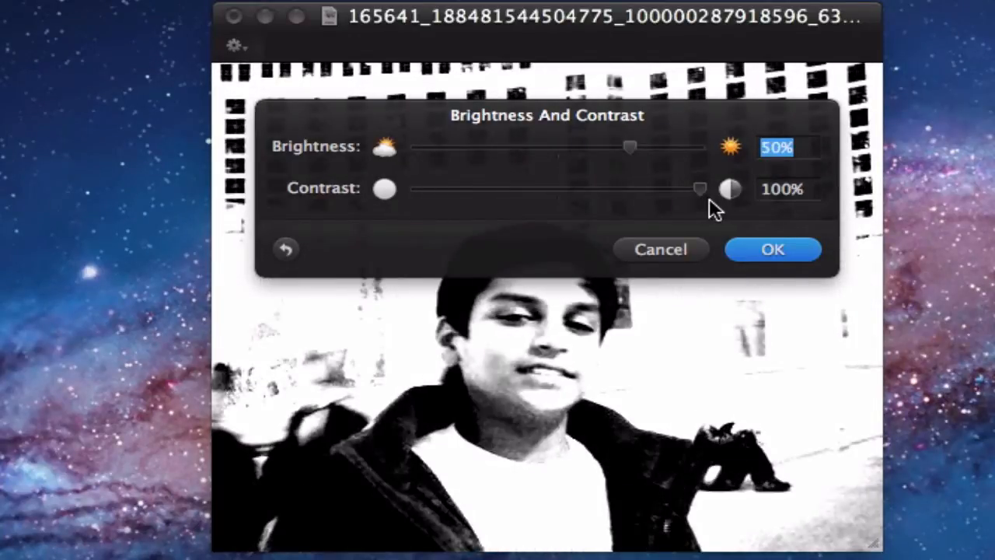
{"action": "left_click", "coordinate": [770, 249]}
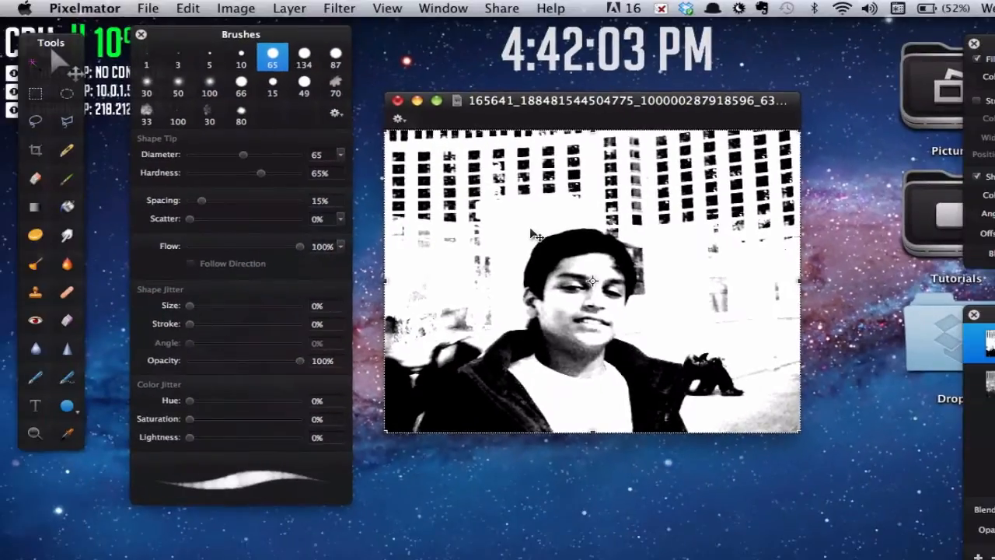
Step: Apply the Sharpen filter to the high-contrast layer with a sharpness of 100%
{"action": "left_click", "coordinate": [321, 8]}
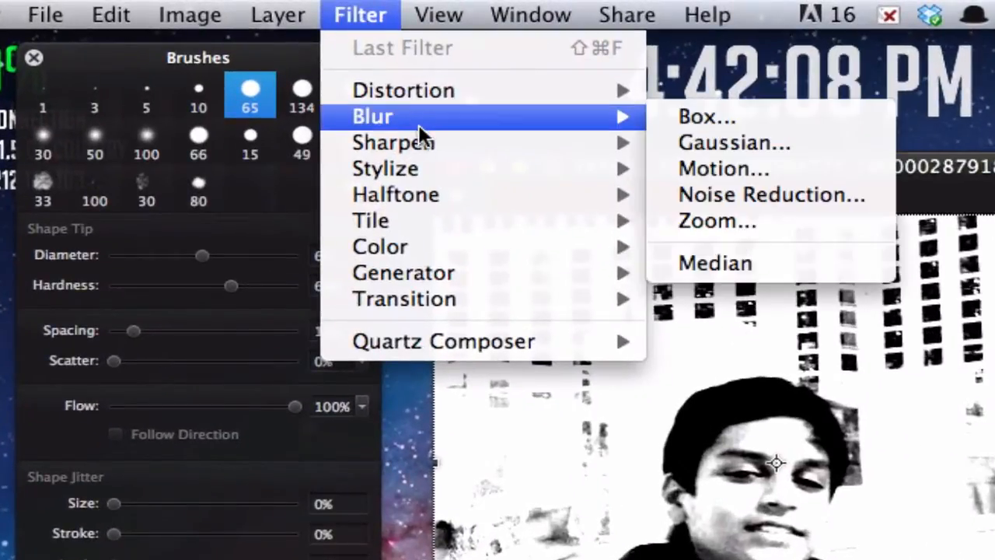
{"action": "mouse_move", "coordinate": [422, 145]}
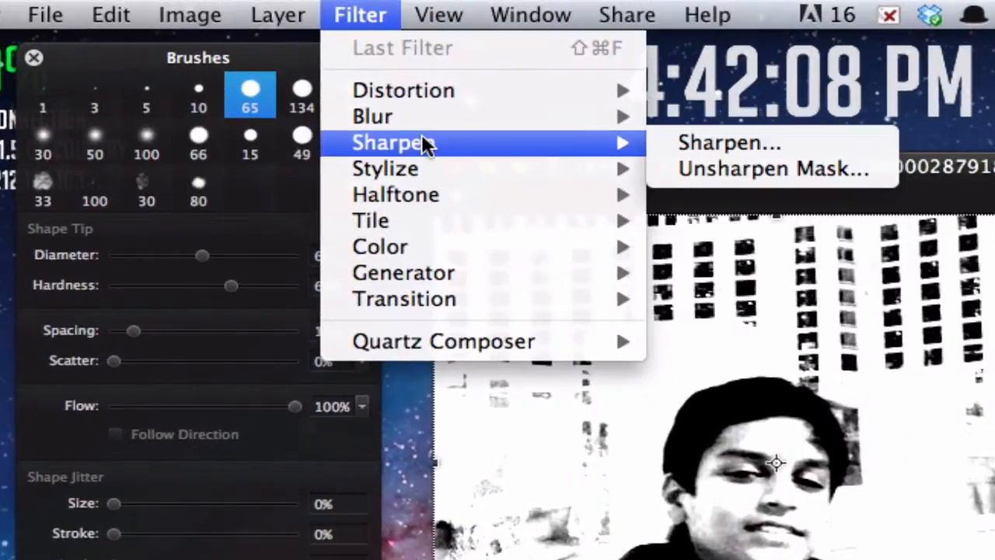
{"action": "left_click", "coordinate": [711, 146]}
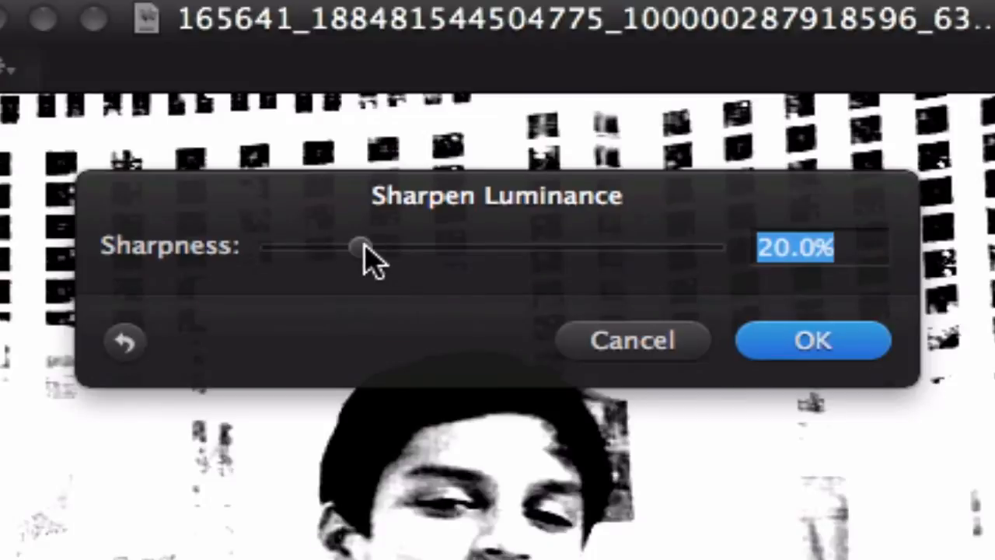
{"action": "left_click_drag", "start_coordinate": [362, 247], "coordinate": [790, 247]}
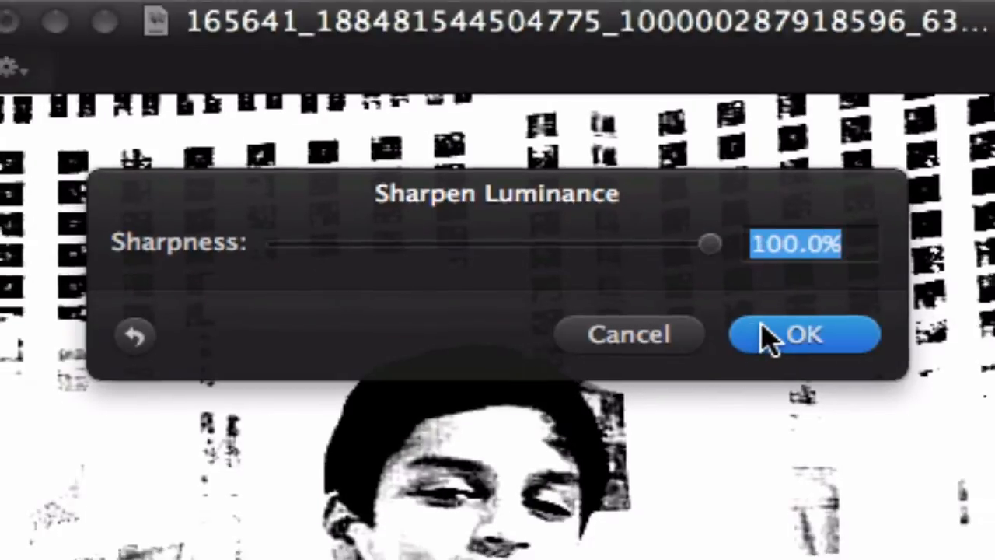
{"action": "left_click", "coordinate": [770, 337]}
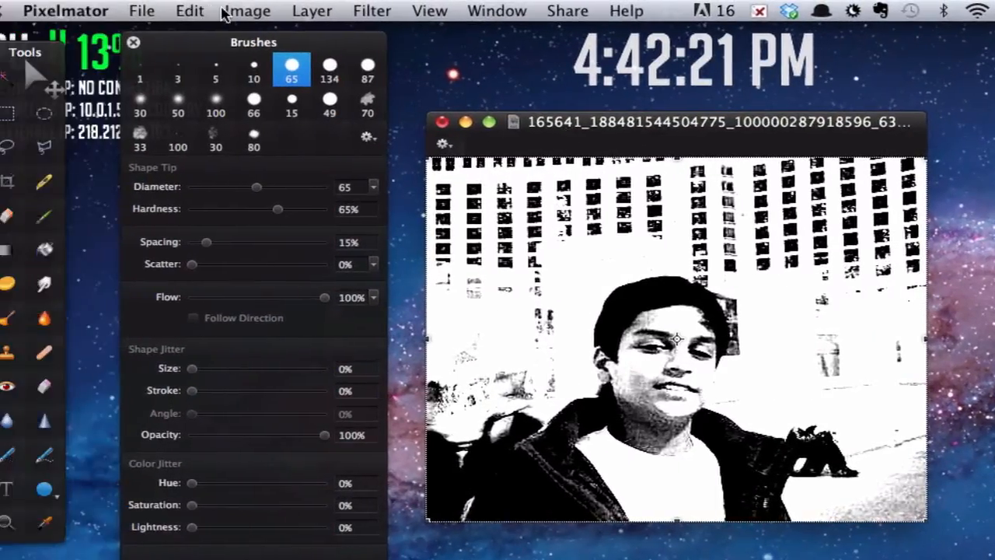
Step: Adjust the sharpened layer's Levels to 25% black and 27% gray
{"action": "left_click", "coordinate": [116, 11]}
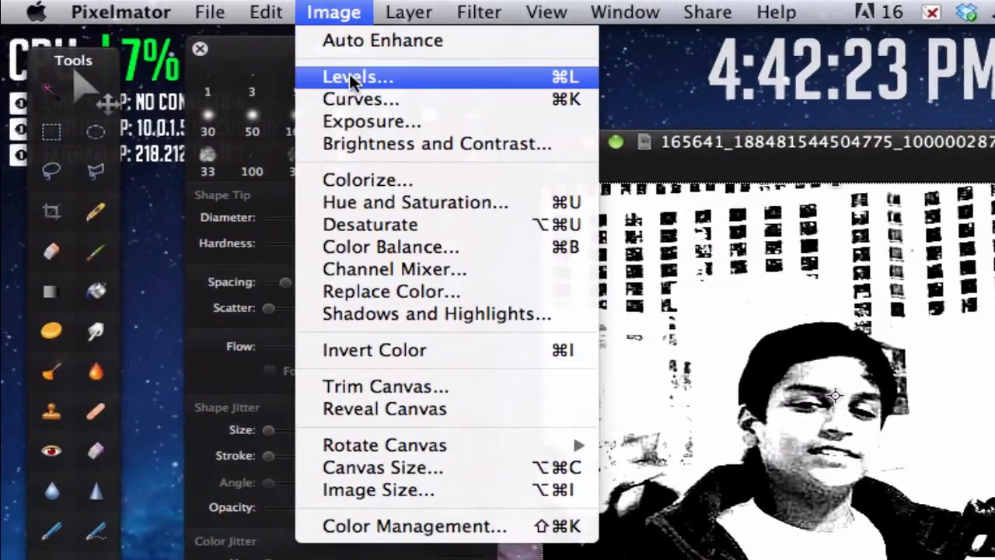
{"action": "left_click", "coordinate": [349, 76]}
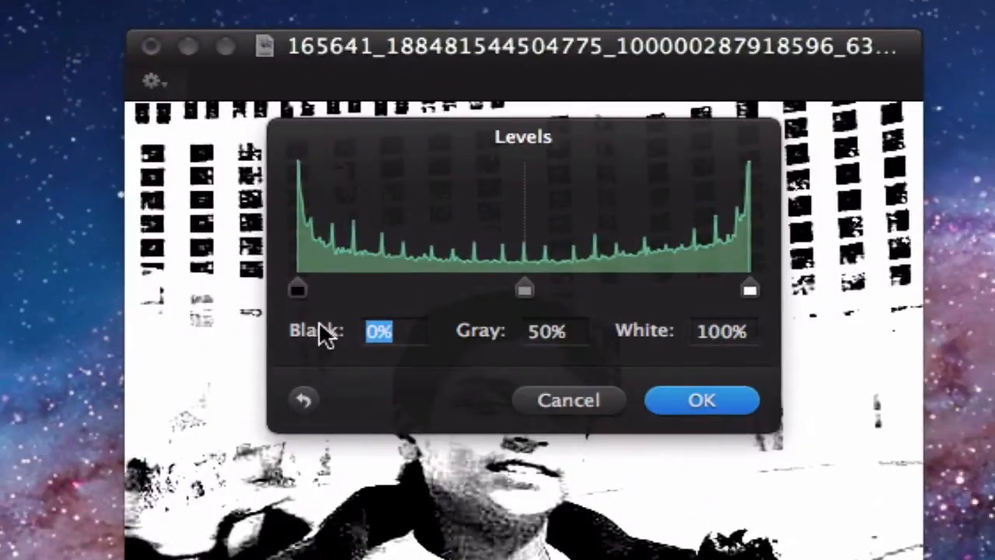
{"action": "left_click_drag", "start_coordinate": [293, 289], "coordinate": [397, 289]}
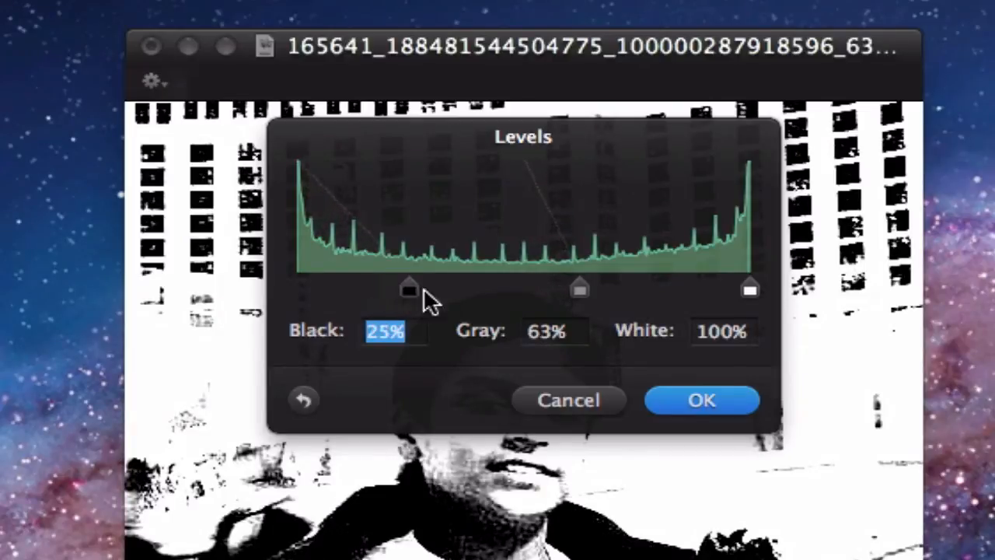
{"action": "left_click_drag", "start_coordinate": [571, 289], "coordinate": [385, 292]}
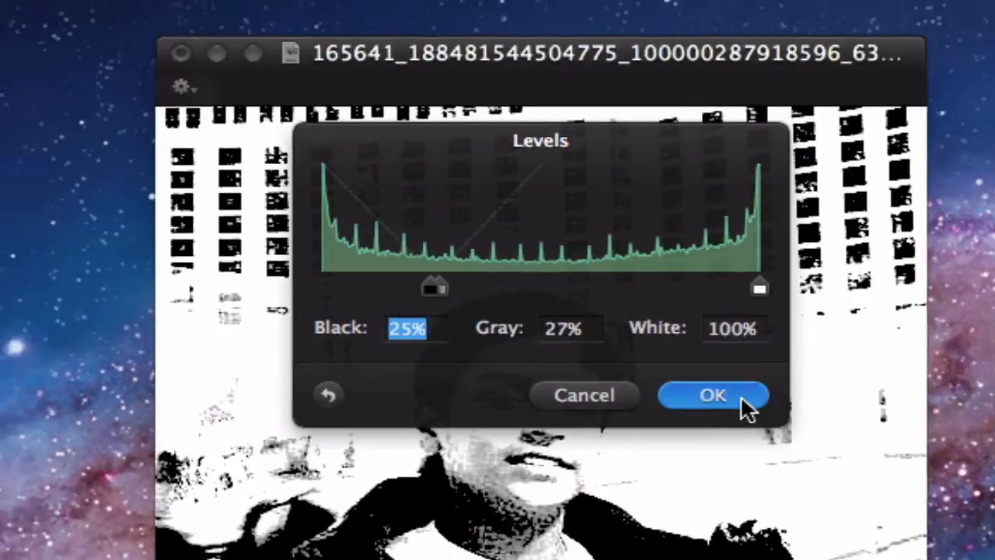
{"action": "left_click", "coordinate": [732, 412]}
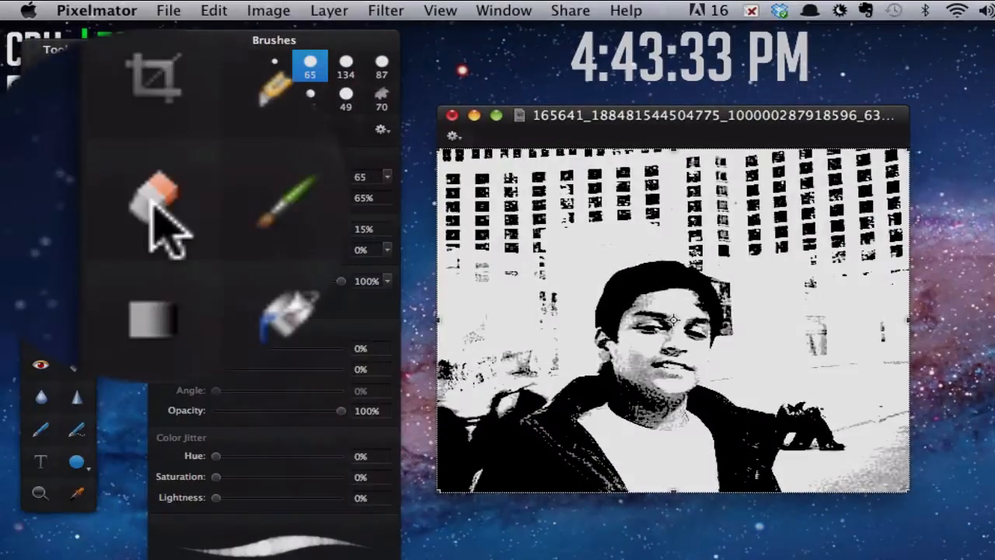
Step: Erase the high-contrast layer's background to the left of and above the boy and beside his face, using an 89-diameter eraser
{"action": "left_click", "coordinate": [41, 231]}
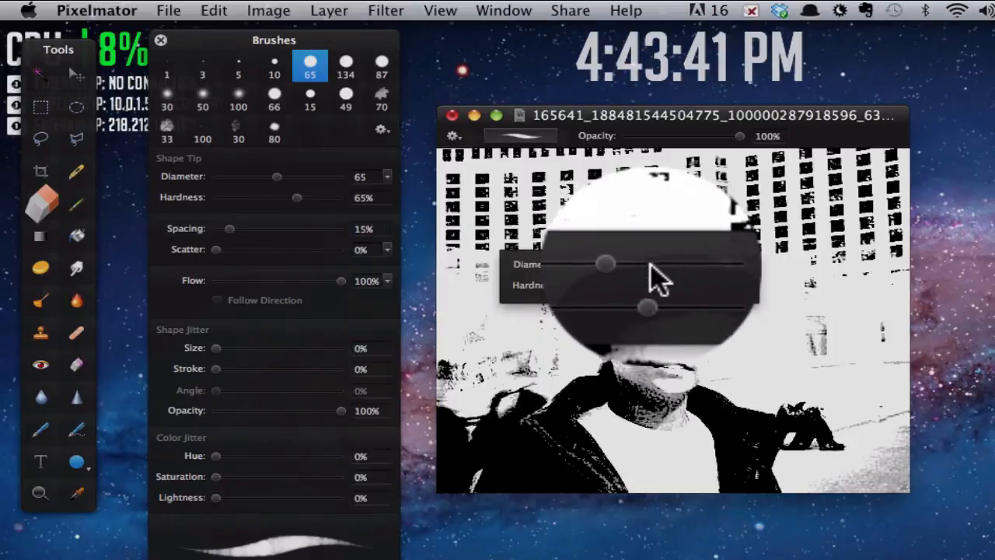
{"action": "left_click_drag", "start_coordinate": [277, 176], "coordinate": [299, 177]}
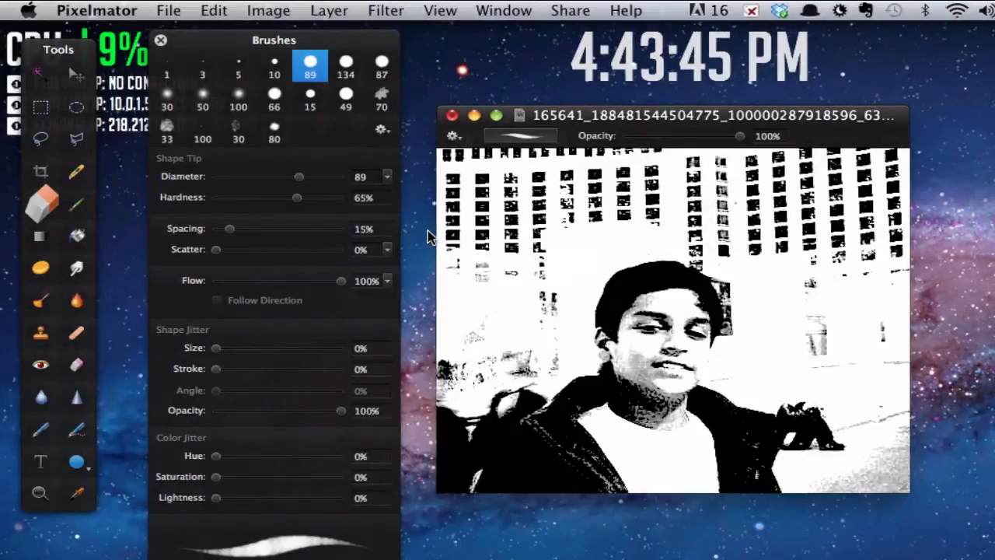
{"action": "left_click_drag", "start_coordinate": [468, 186], "coordinate": [480, 312]}
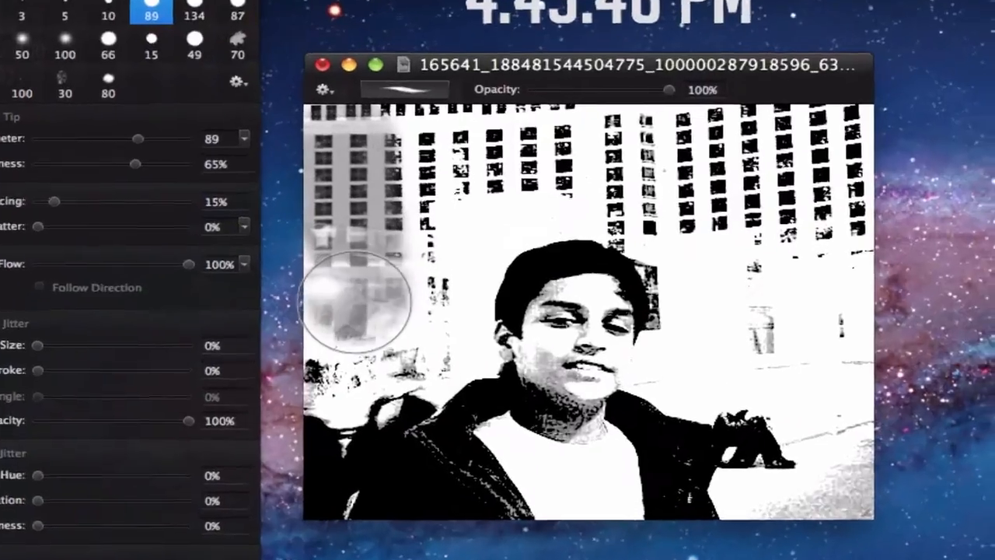
{"action": "mouse_move", "coordinate": [356, 300]}
{"action": "left_mouse_down"}
{"action": "mouse_move", "coordinate": [344, 344]}
{"action": "mouse_move", "coordinate": [337, 245]}
{"action": "mouse_move", "coordinate": [412, 132]}
{"action": "mouse_move", "coordinate": [556, 136]}
{"action": "left_mouse_up"}
{"action": "mouse_move", "coordinate": [501, 113]}
{"action": "left_mouse_down"}
{"action": "mouse_move", "coordinate": [266, 247]}
{"action": "mouse_move", "coordinate": [230, 423]}
{"action": "mouse_move", "coordinate": [274, 378]}
{"action": "mouse_move", "coordinate": [400, 335]}
{"action": "mouse_move", "coordinate": [395, 251]}
{"action": "mouse_move", "coordinate": [417, 184]}
{"action": "mouse_move", "coordinate": [577, 183]}
{"action": "mouse_move", "coordinate": [640, 211]}
{"action": "mouse_move", "coordinate": [656, 262]}
{"action": "mouse_move", "coordinate": [649, 341]}
{"action": "left_mouse_up"}
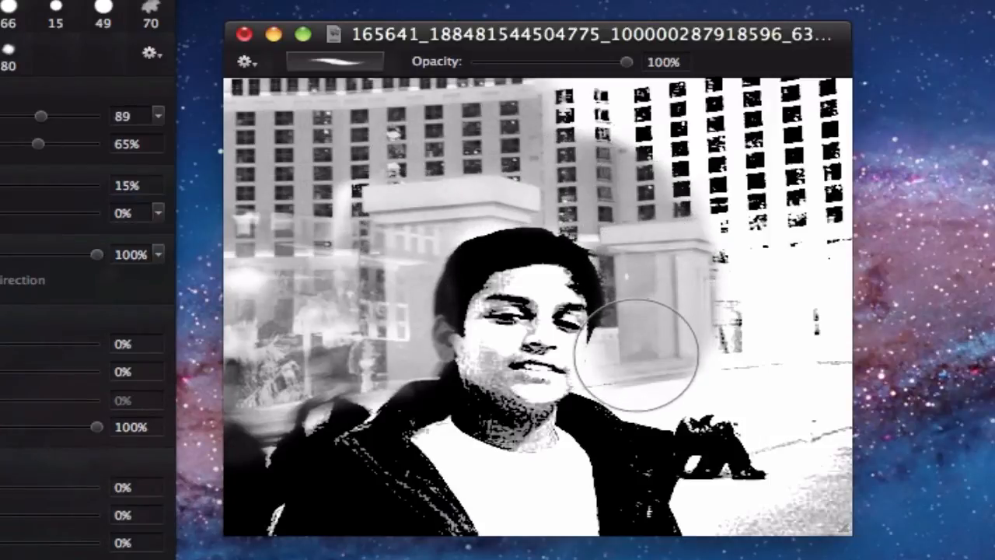
Step: Set the eraser diameter to 92 and erase the rest of the high-contrast background around the boy
{"action": "right_click", "coordinate": [631, 358]}
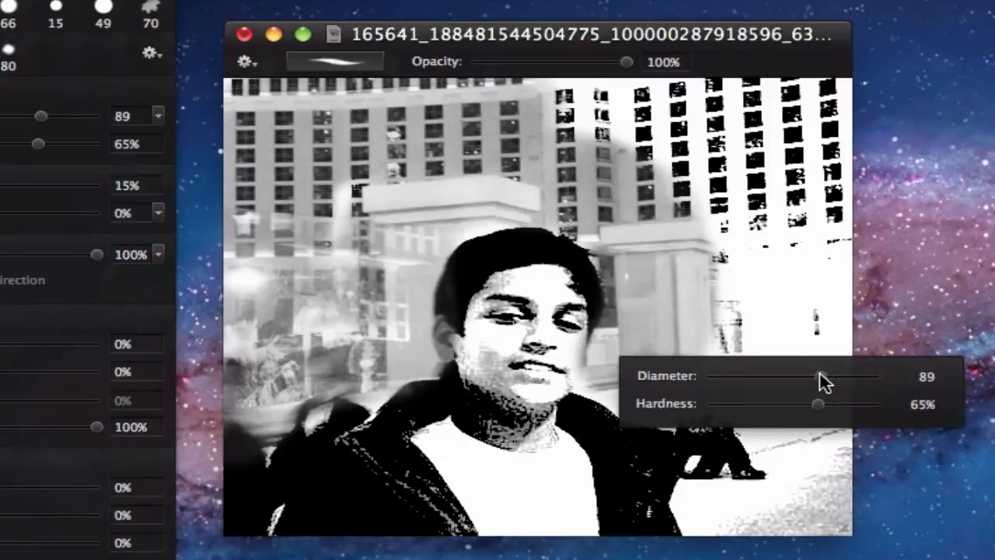
{"action": "mouse_move", "coordinate": [823, 380]}
{"action": "left_mouse_down"}
{"action": "mouse_move", "coordinate": [810, 378]}
{"action": "mouse_move", "coordinate": [825, 376]}
{"action": "left_mouse_up"}
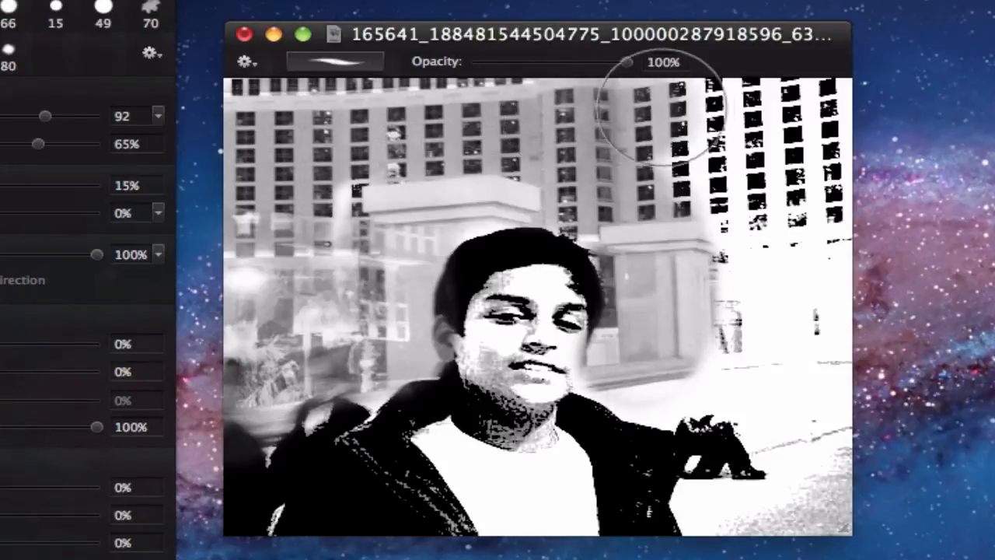
{"action": "mouse_move", "coordinate": [661, 109]}
{"action": "left_mouse_down"}
{"action": "mouse_move", "coordinate": [789, 87]}
{"action": "mouse_move", "coordinate": [795, 99]}
{"action": "mouse_move", "coordinate": [782, 277]}
{"action": "mouse_move", "coordinate": [804, 489]}
{"action": "mouse_move", "coordinate": [767, 506]}
{"action": "mouse_move", "coordinate": [733, 500]}
{"action": "mouse_move", "coordinate": [759, 365]}
{"action": "mouse_move", "coordinate": [684, 342]}
{"action": "mouse_move", "coordinate": [759, 165]}
{"action": "mouse_move", "coordinate": [645, 171]}
{"action": "mouse_move", "coordinate": [199, 254]}
{"action": "mouse_move", "coordinate": [288, 267]}
{"action": "mouse_move", "coordinate": [296, 227]}
{"action": "mouse_move", "coordinate": [422, 160]}
{"action": "mouse_move", "coordinate": [642, 132]}
{"action": "left_mouse_up"}
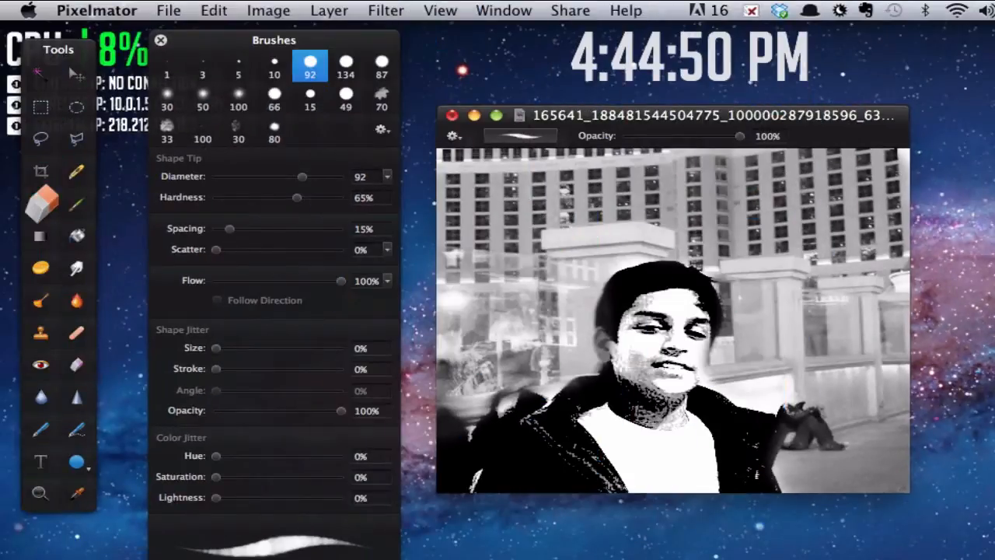
Step: Duplicate the high-contrast cutout layer and apply a 4 px Gaussian Blur to the copy
{"action": "key", "text": "super+j"}
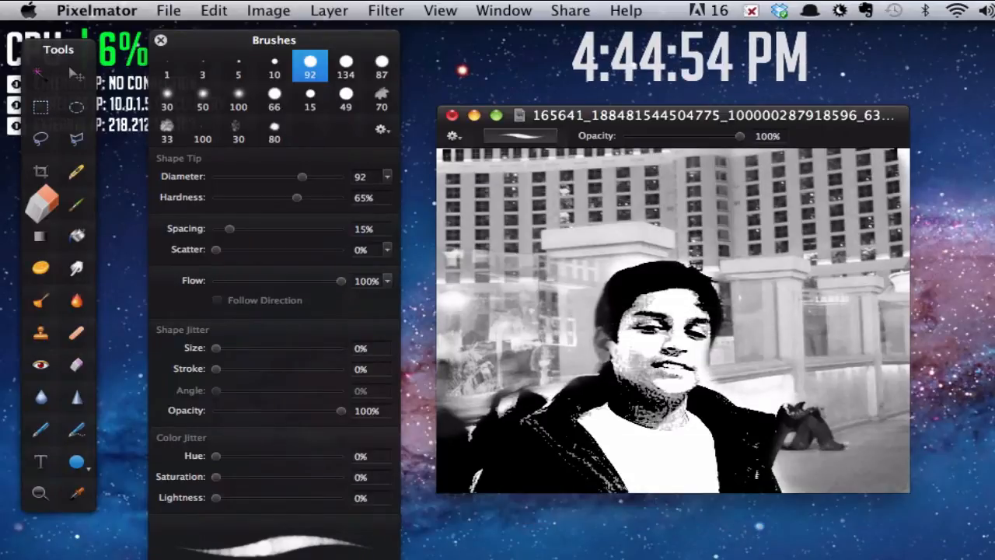
{"action": "left_click", "coordinate": [389, 11]}
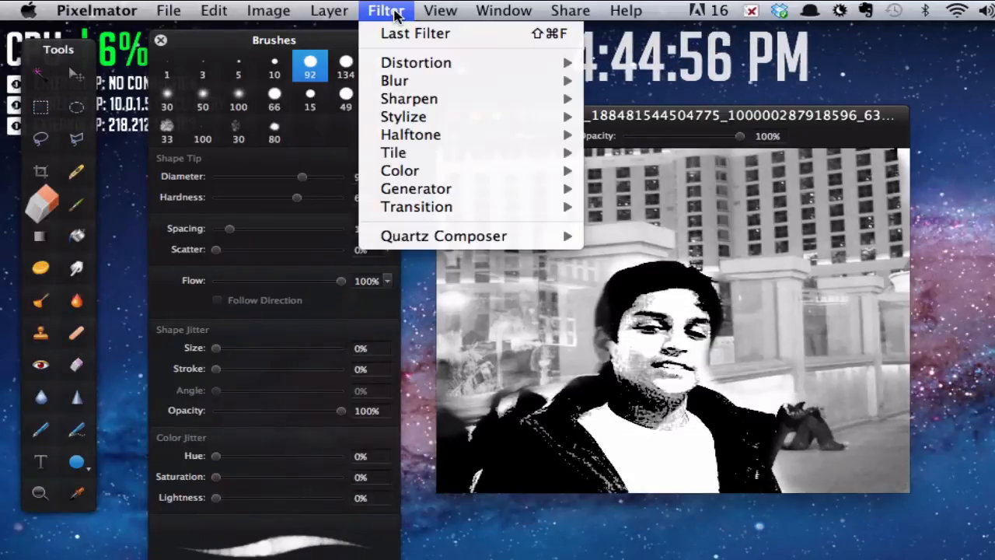
{"action": "mouse_move", "coordinate": [411, 83]}
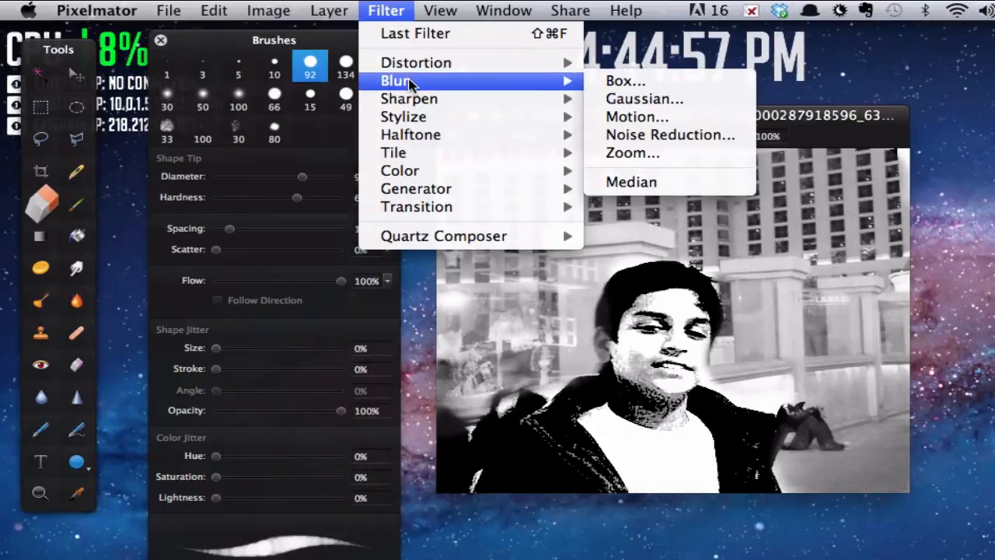
{"action": "left_click", "coordinate": [610, 101]}
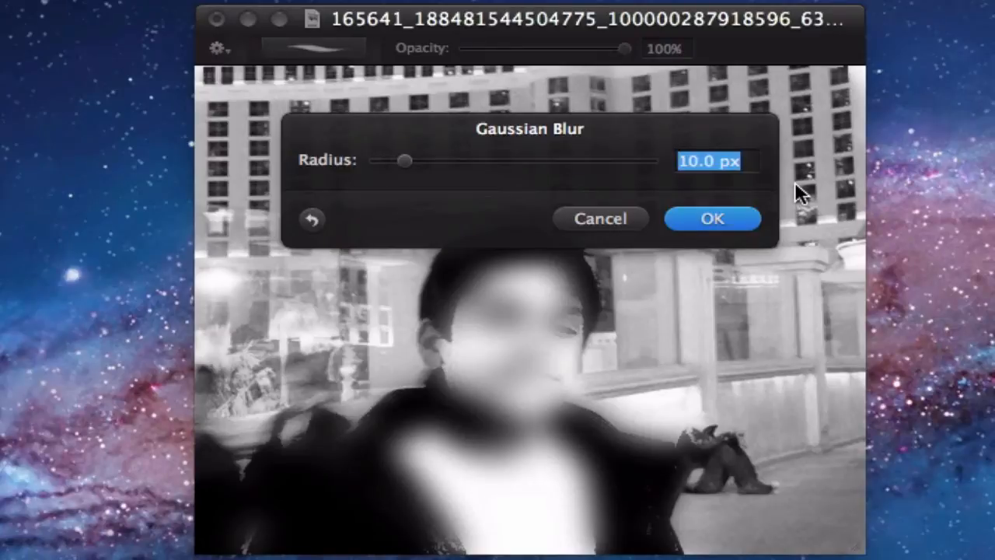
{"action": "type", "text": "4"}
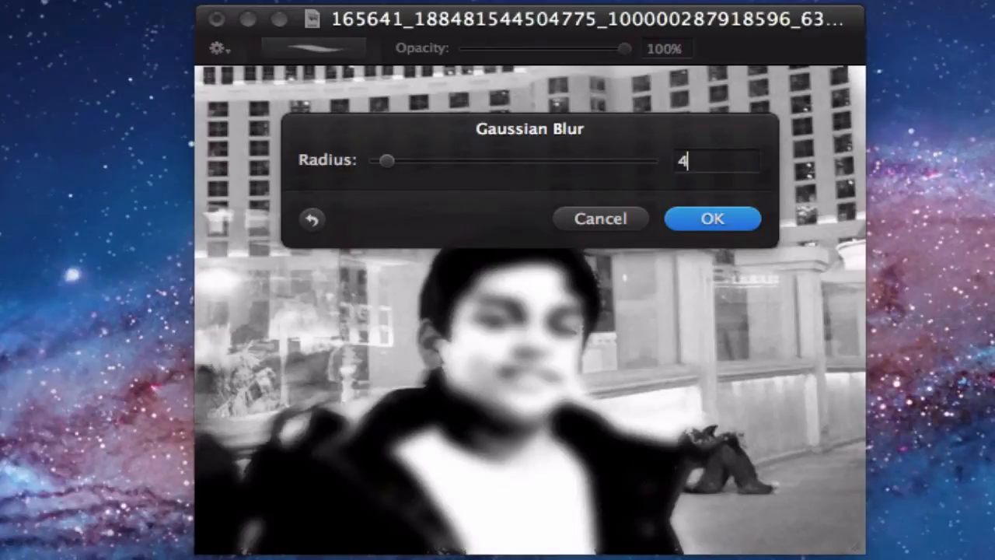
{"action": "left_click", "coordinate": [713, 219]}
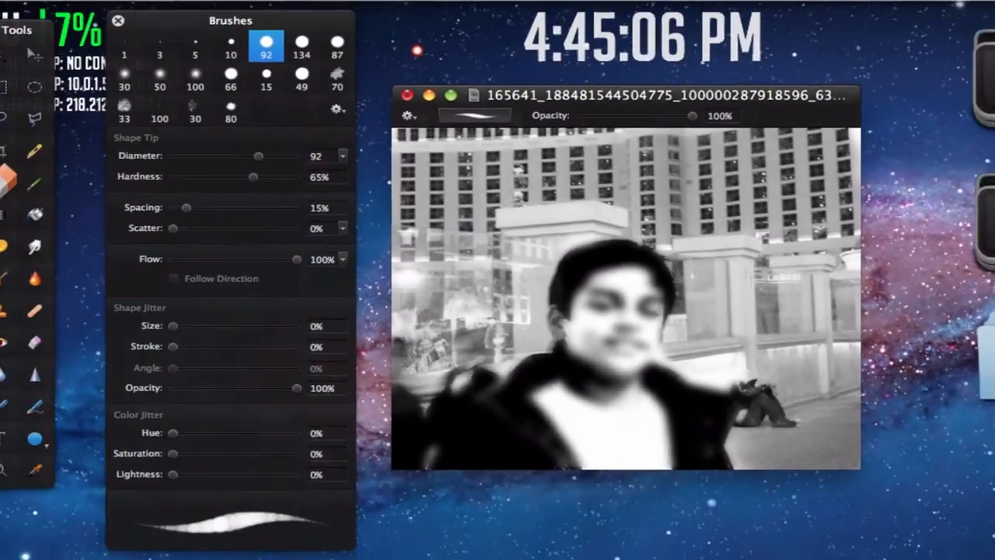
Step: Set the blurred copy's blending mode to Darker Color
{"action": "left_click", "coordinate": [752, 383]}
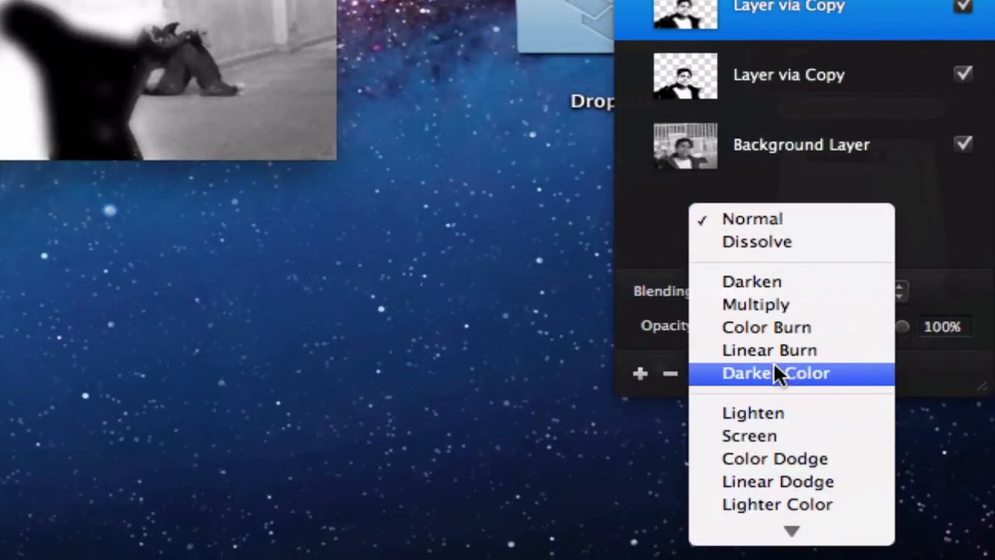
{"action": "left_click", "coordinate": [774, 373]}
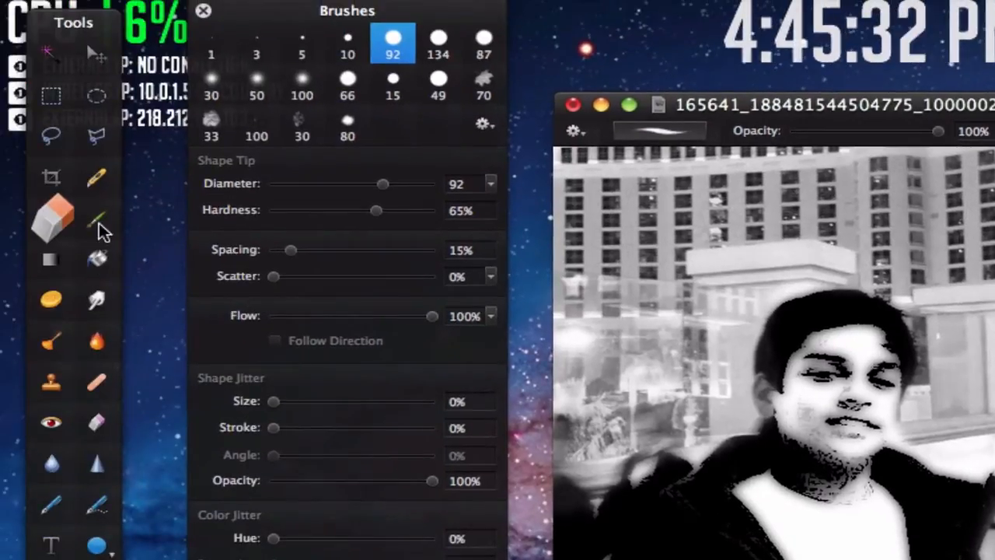
Step: Prepare the Brush tool with a diameter of 99 and check that its colour is black (#000000)
{"action": "left_click", "coordinate": [99, 223]}
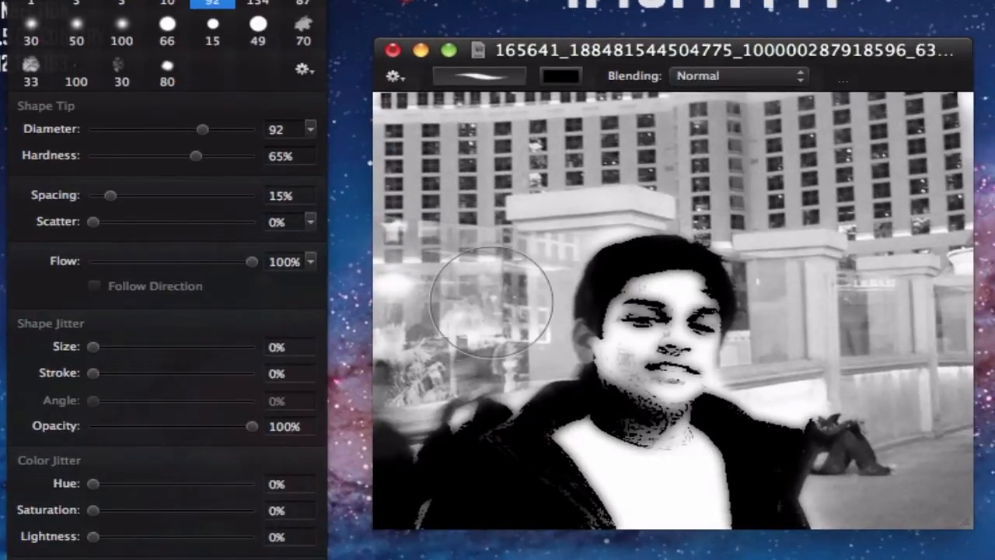
{"action": "right_click", "coordinate": [500, 331]}
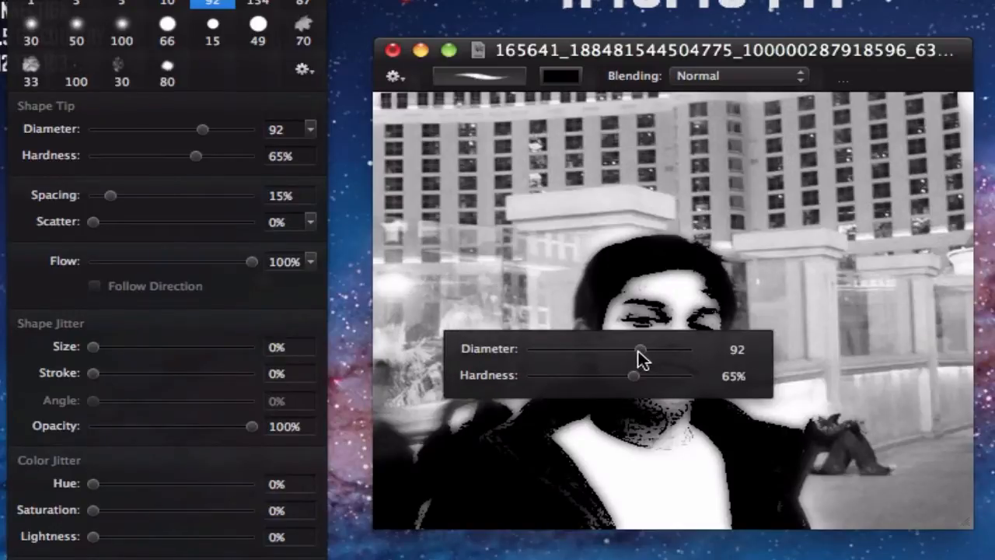
{"action": "left_click_drag", "start_coordinate": [641, 356], "coordinate": [647, 349]}
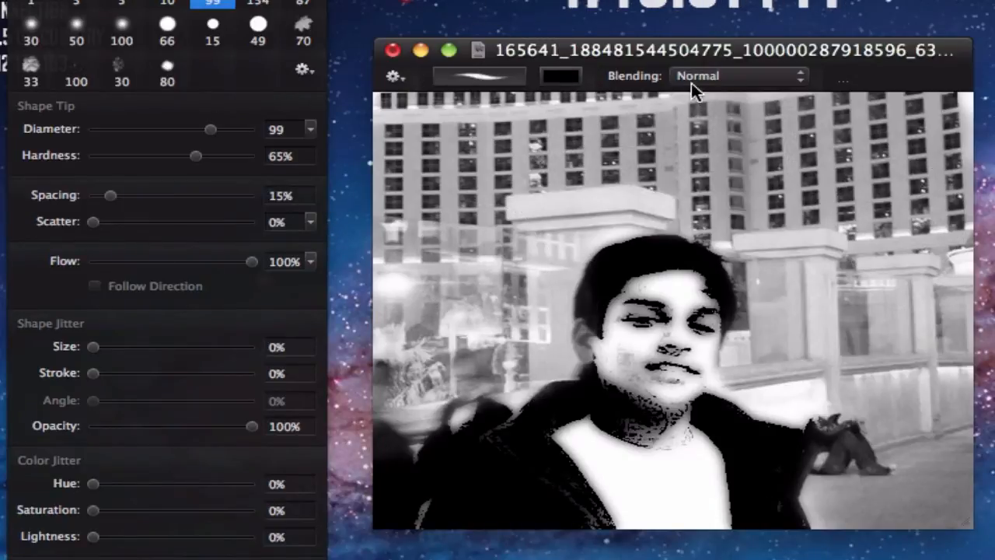
{"action": "left_click", "coordinate": [564, 76]}
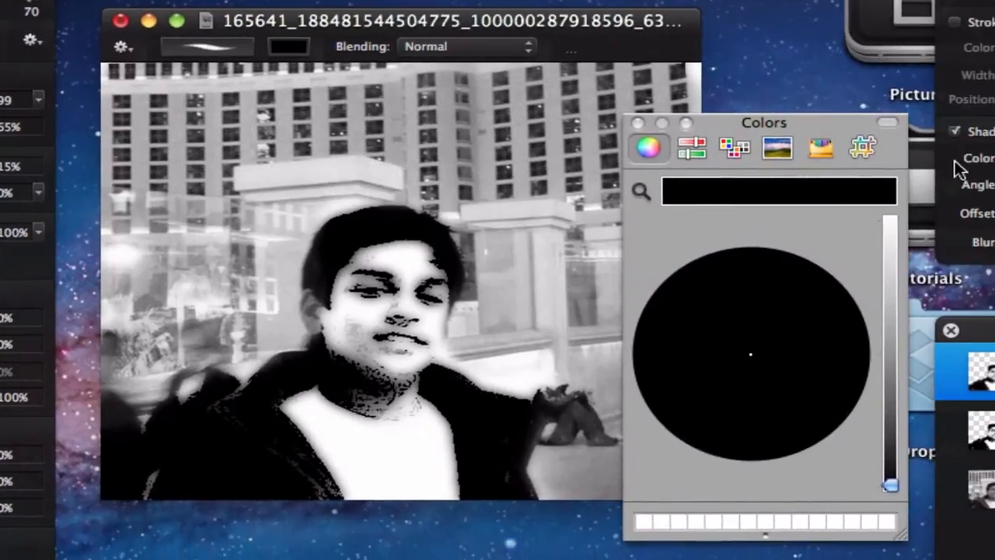
{"action": "left_click", "coordinate": [860, 152]}
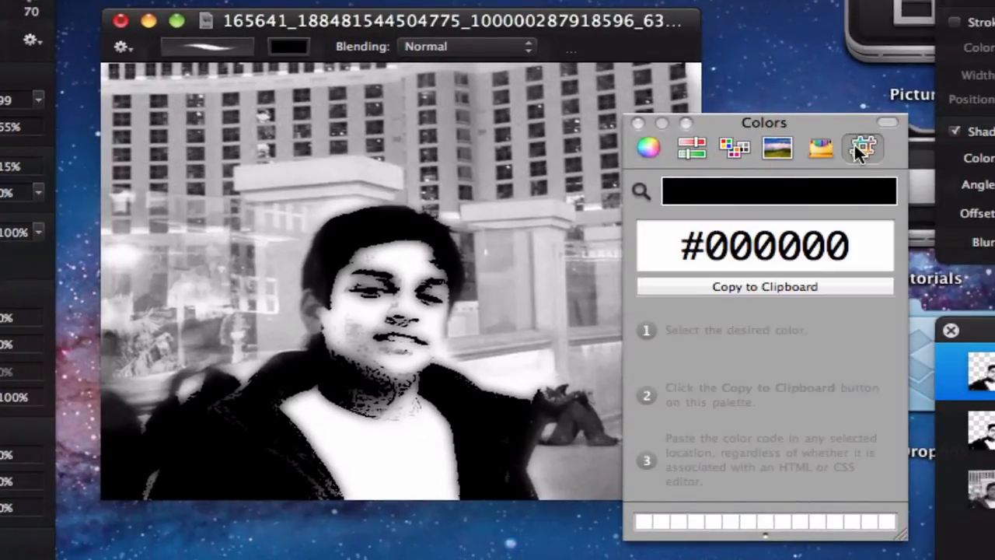
{"action": "left_click", "coordinate": [648, 148]}
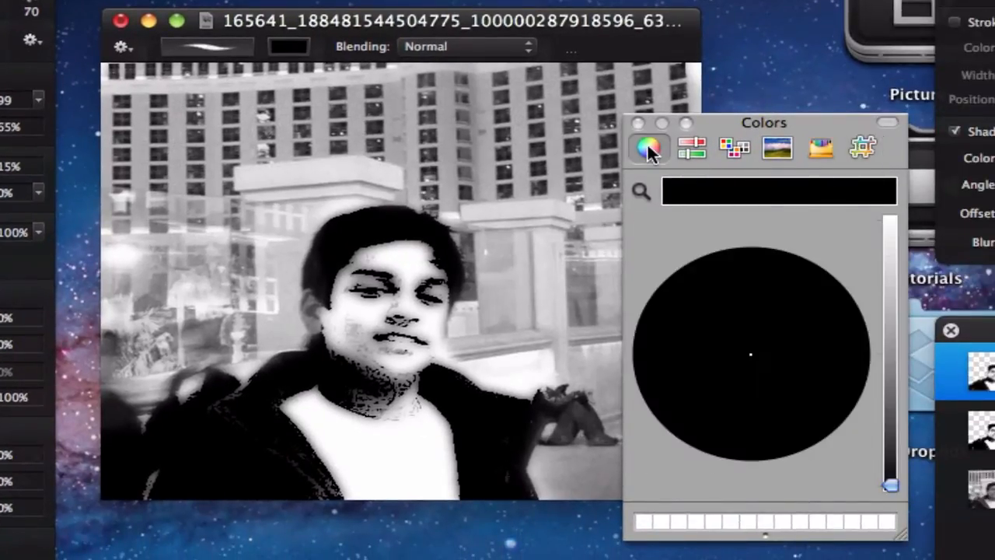
{"action": "left_click", "coordinate": [637, 122]}
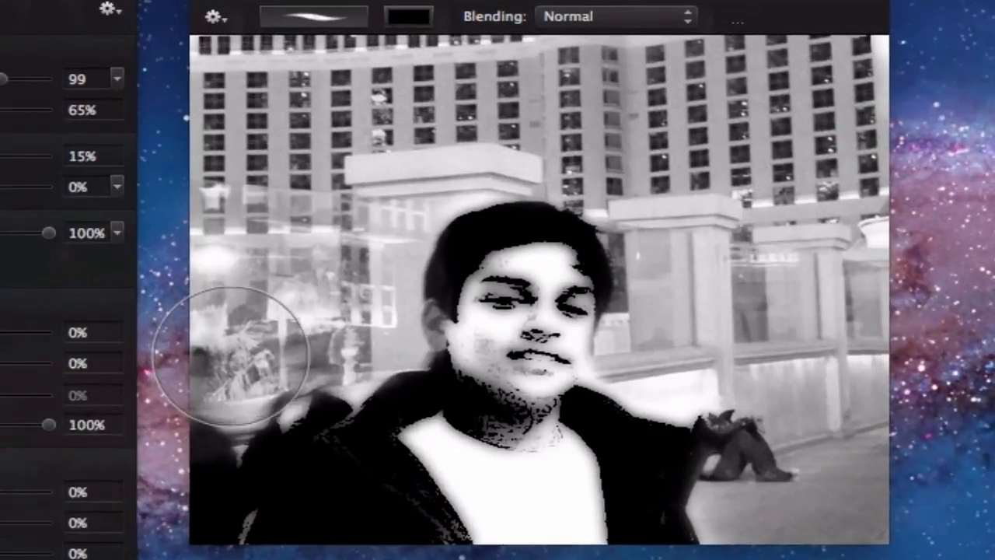
Step: Paint black over the background around the boy on the blurred copy and reduce that layer's opacity to 27%
{"action": "mouse_move", "coordinate": [240, 355]}
{"action": "left_mouse_down"}
{"action": "mouse_move", "coordinate": [238, 233]}
{"action": "mouse_move", "coordinate": [264, 55]}
{"action": "left_mouse_up"}
{"action": "mouse_move", "coordinate": [455, 75]}
{"action": "left_mouse_down"}
{"action": "mouse_move", "coordinate": [689, 88]}
{"action": "mouse_move", "coordinate": [820, 138]}
{"action": "mouse_move", "coordinate": [844, 198]}
{"action": "left_mouse_up"}
{"action": "mouse_move", "coordinate": [879, 338]}
{"action": "left_mouse_down"}
{"action": "mouse_move", "coordinate": [884, 484]}
{"action": "mouse_move", "coordinate": [770, 540]}
{"action": "mouse_move", "coordinate": [840, 337]}
{"action": "mouse_move", "coordinate": [728, 139]}
{"action": "mouse_move", "coordinate": [378, 106]}
{"action": "mouse_move", "coordinate": [228, 360]}
{"action": "mouse_move", "coordinate": [284, 53]}
{"action": "left_mouse_up"}
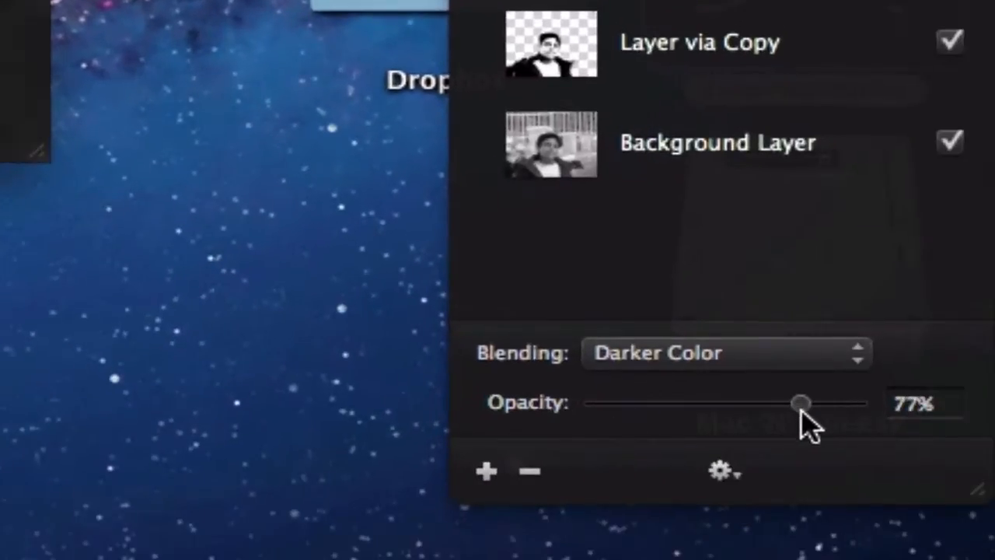
{"action": "left_click_drag", "start_coordinate": [811, 422], "coordinate": [666, 429]}
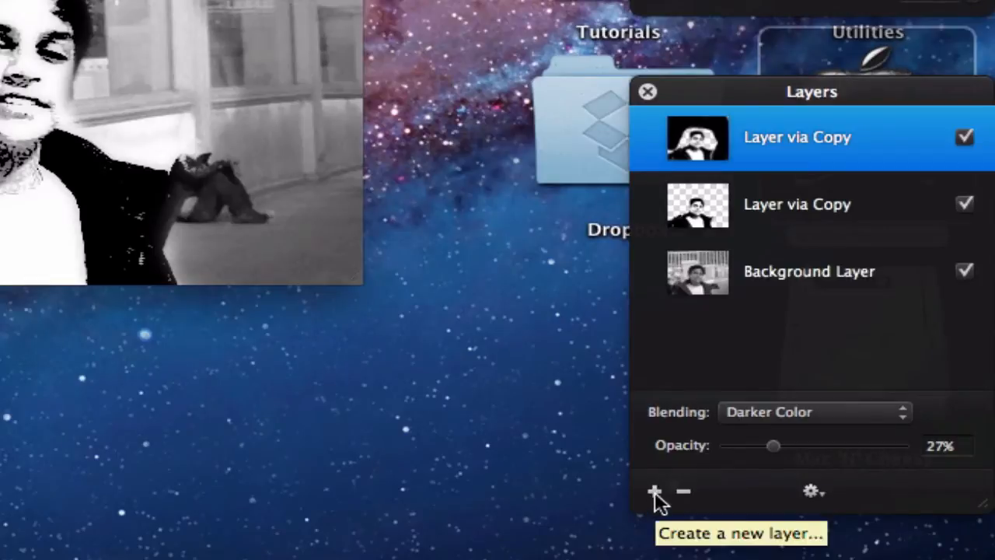
Step: Create a new layer above the blurred copy and name it "Comic Effect"
{"action": "left_click", "coordinate": [655, 492]}
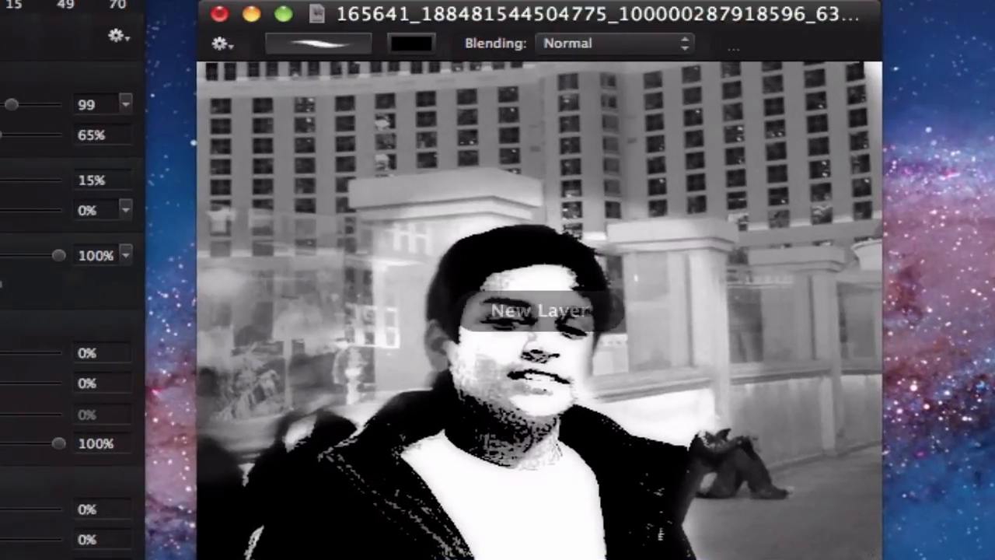
{"action": "double_click", "coordinate": [988, 272]}
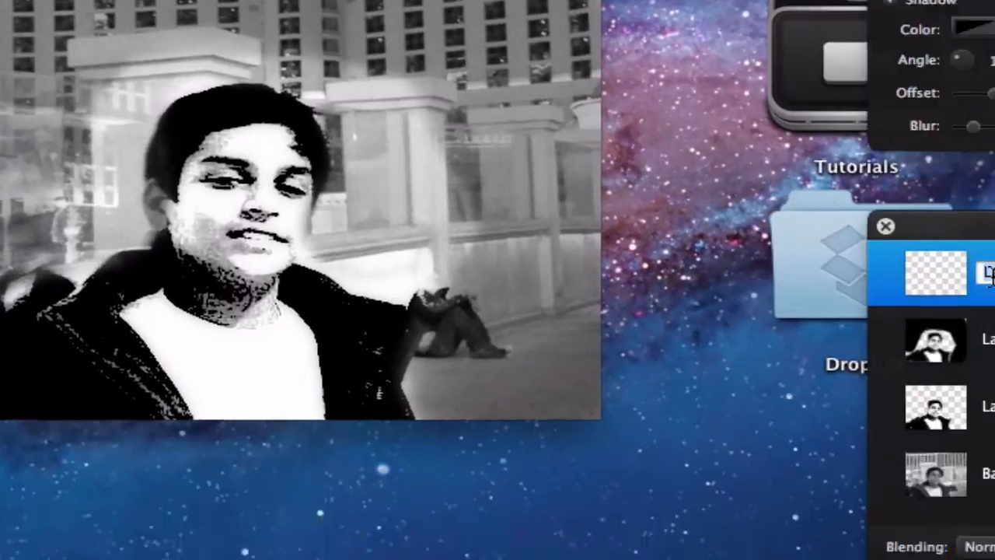
{"action": "type", "text": "Comic Effect"}
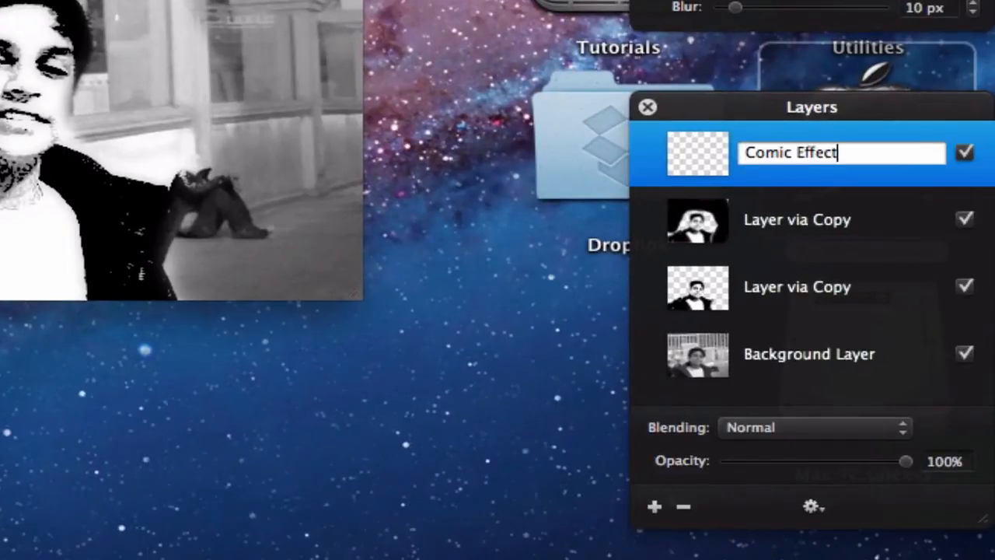
{"action": "key", "text": "Return"}
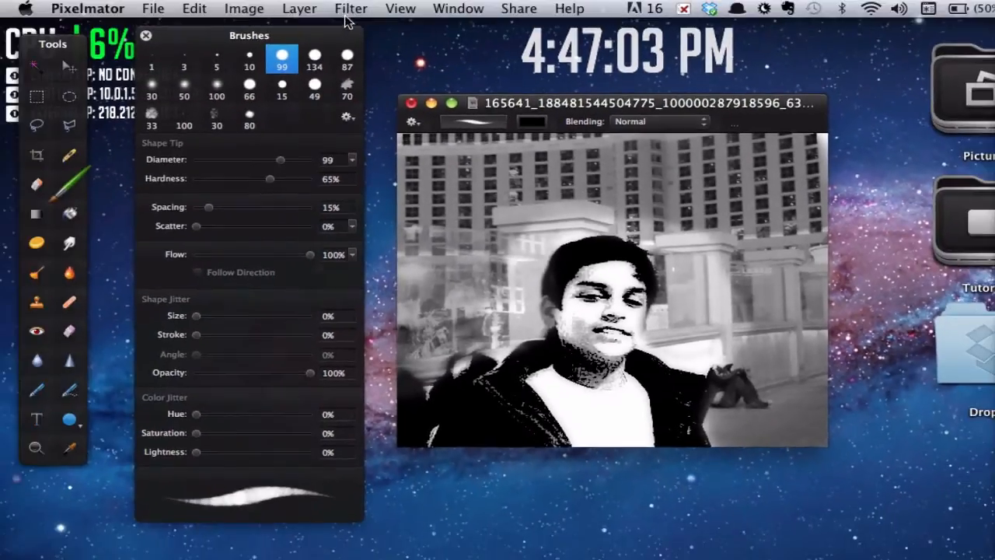
Step: Fill the Comic Effect layer with generated Clouds, using white as primary and black as secondary colour
{"action": "left_click", "coordinate": [351, 9]}
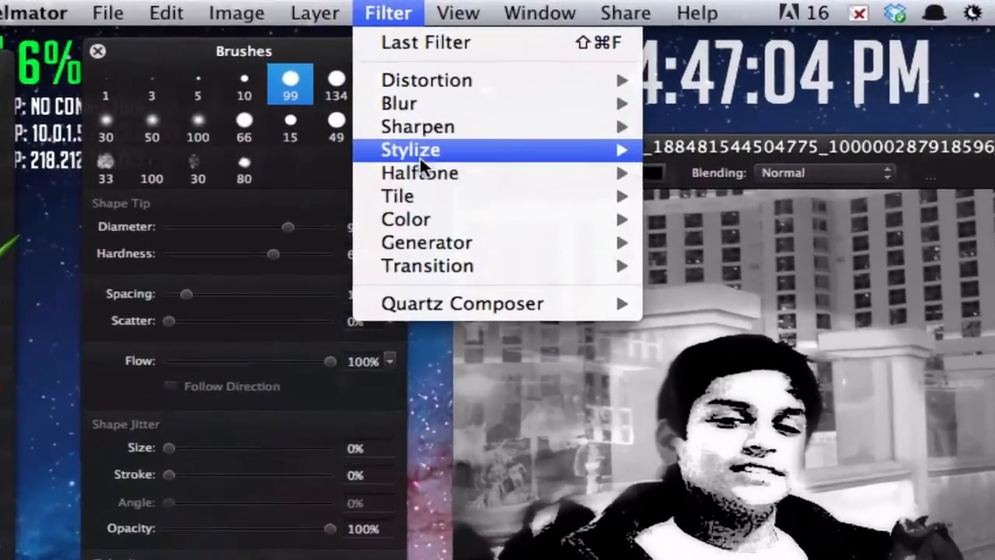
{"action": "mouse_move", "coordinate": [391, 165]}
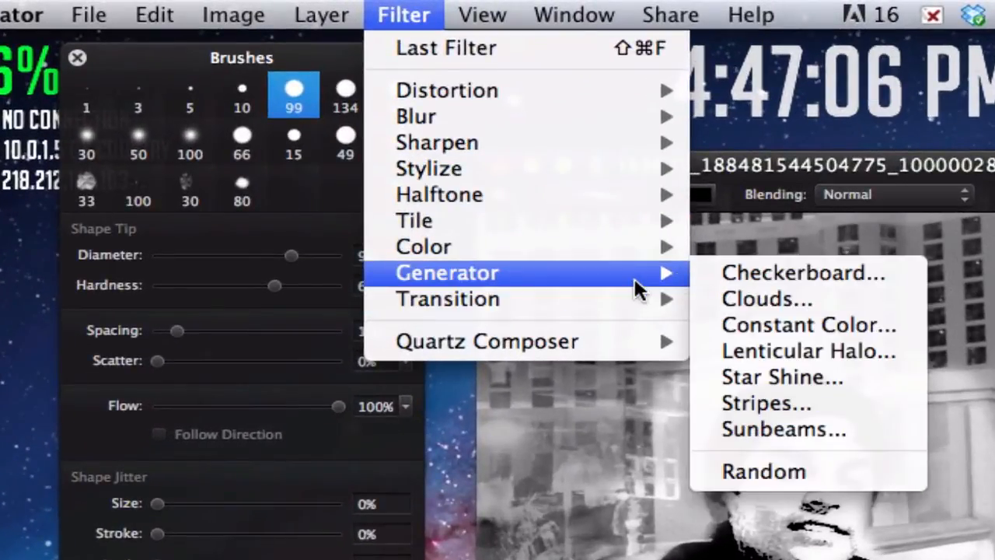
{"action": "left_click", "coordinate": [723, 299]}
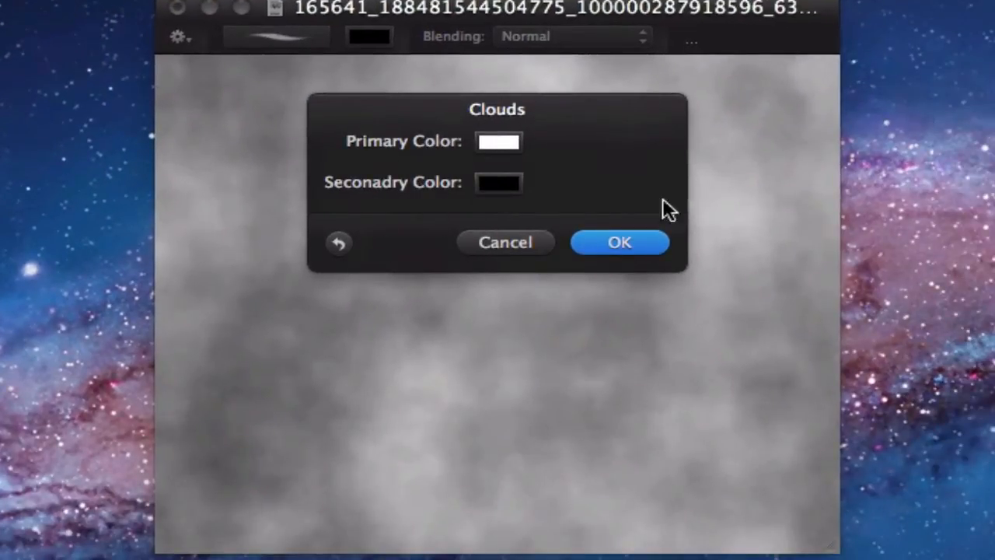
{"action": "left_click", "coordinate": [615, 243]}
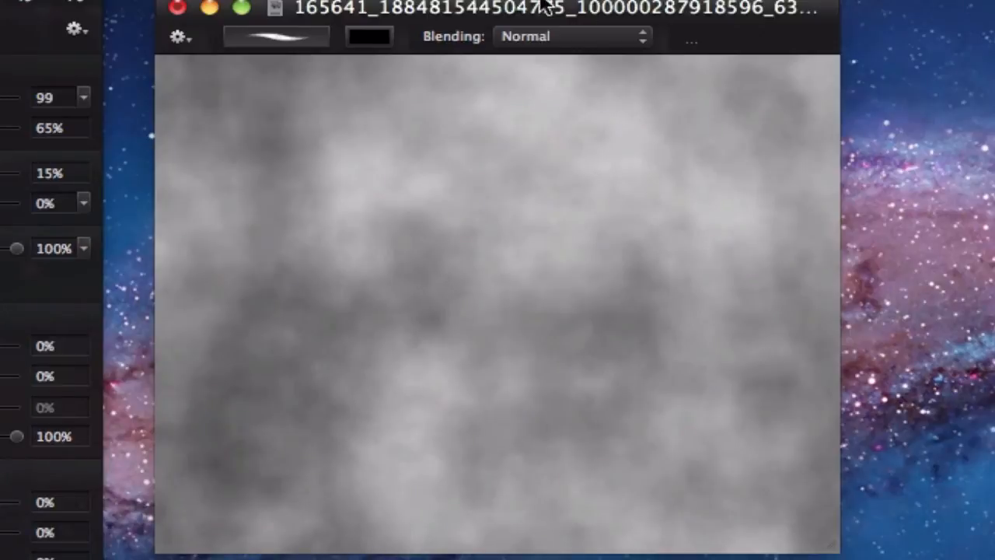
Step: Apply the Color Pencil Quartz Composer filter to the clouds on the Comic Effect layer
{"action": "left_click", "coordinate": [426, 11]}
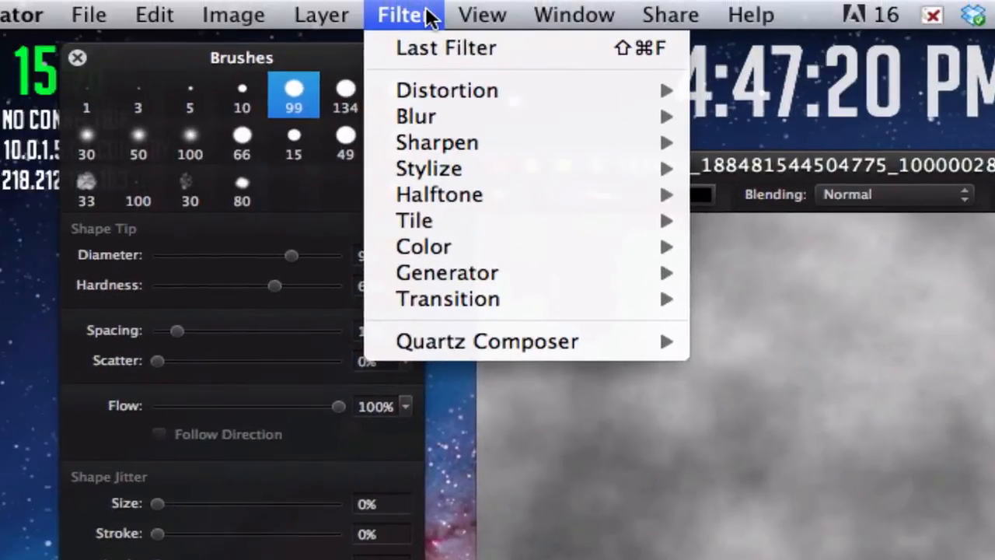
{"action": "mouse_move", "coordinate": [418, 343]}
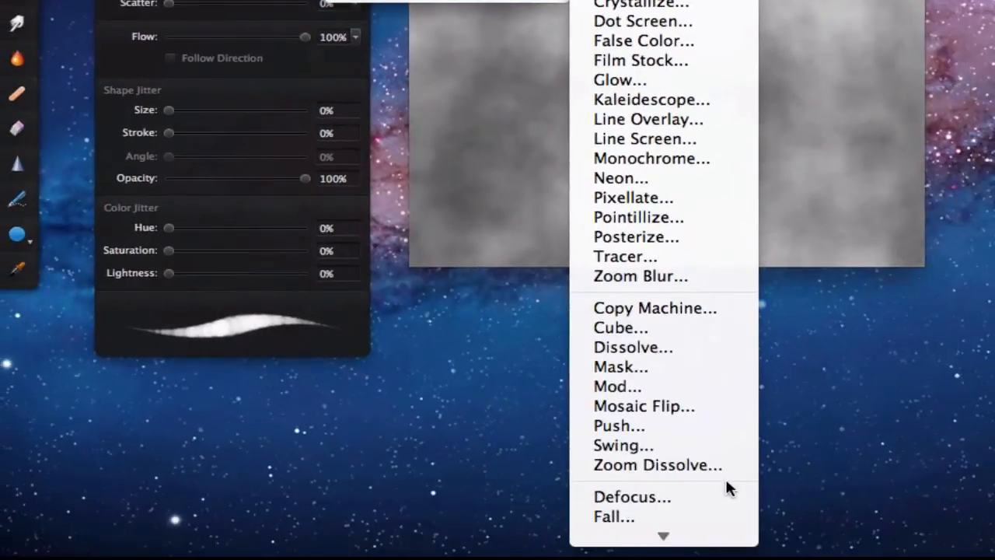
{"action": "mouse_move", "coordinate": [713, 540]}
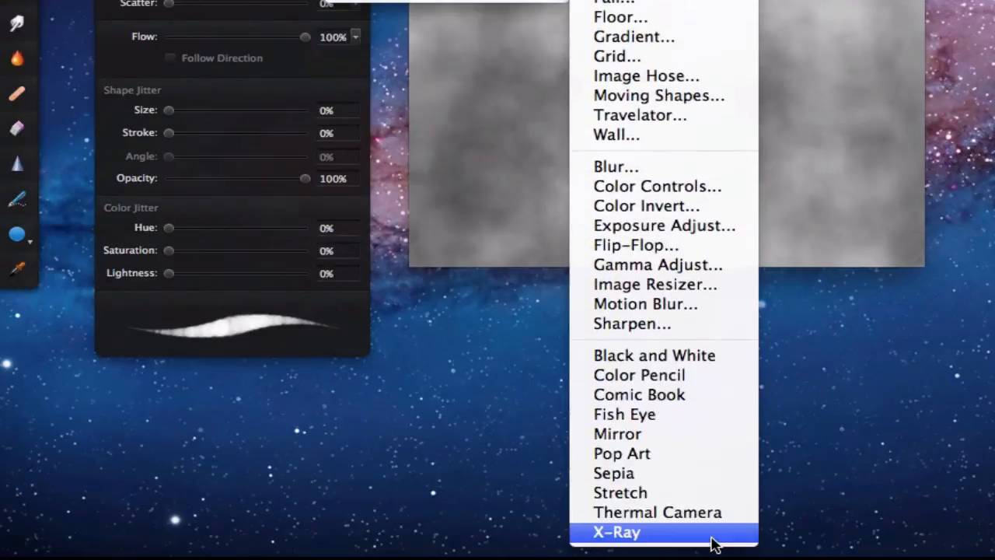
{"action": "left_click", "coordinate": [680, 378]}
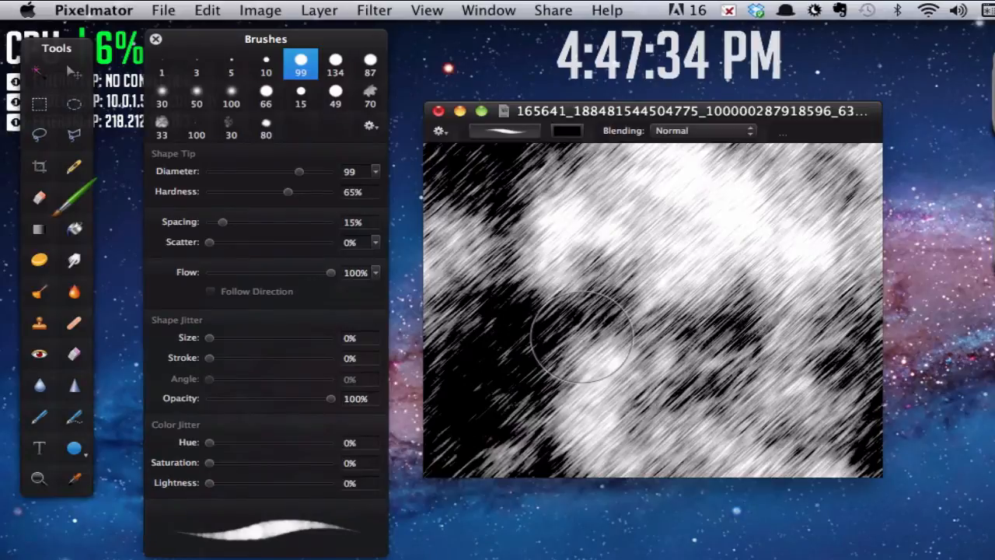
Step: Raise the Comic Effect layer's contrast to 100%, leaving brightness at 0%
{"action": "left_click", "coordinate": [261, 11]}
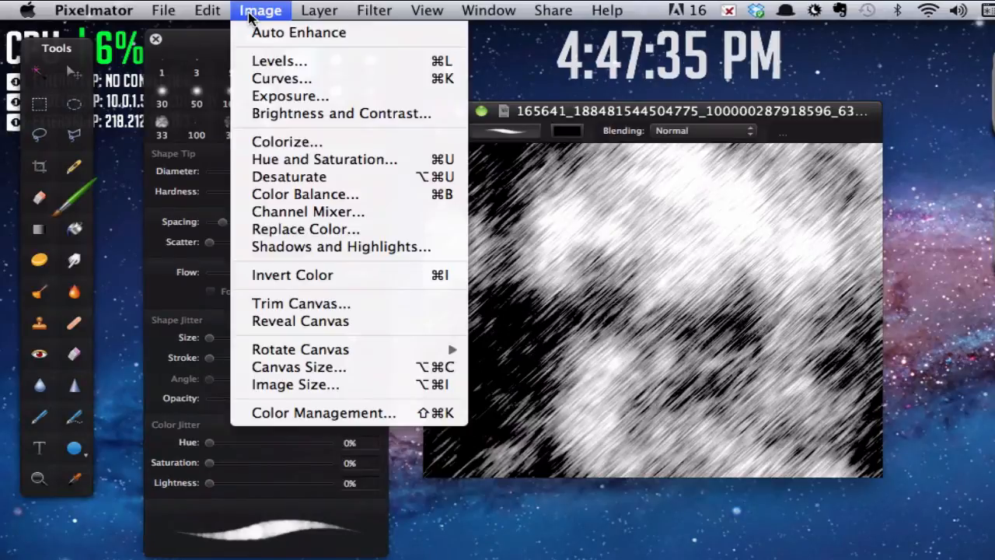
{"action": "left_click", "coordinate": [281, 115]}
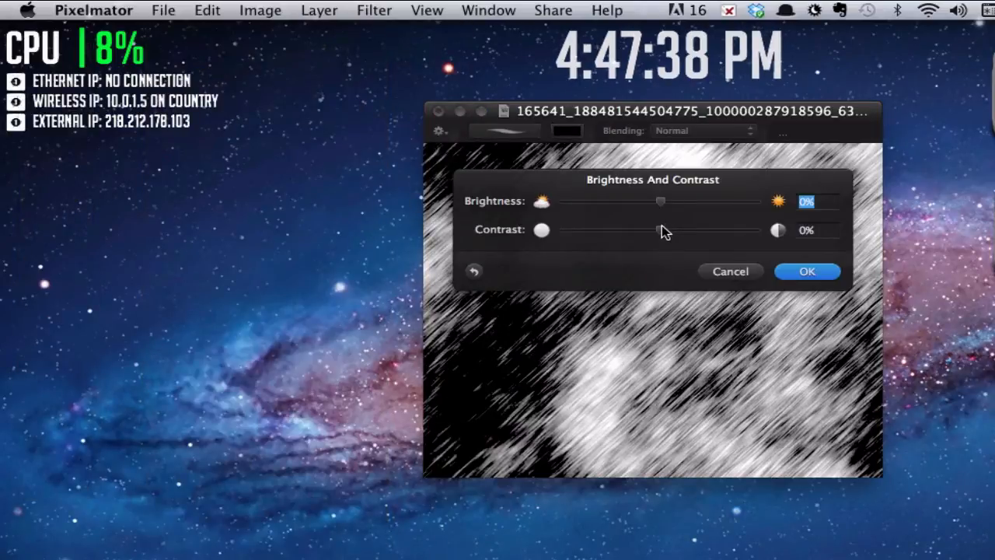
{"action": "left_click_drag", "start_coordinate": [662, 227], "coordinate": [789, 235]}
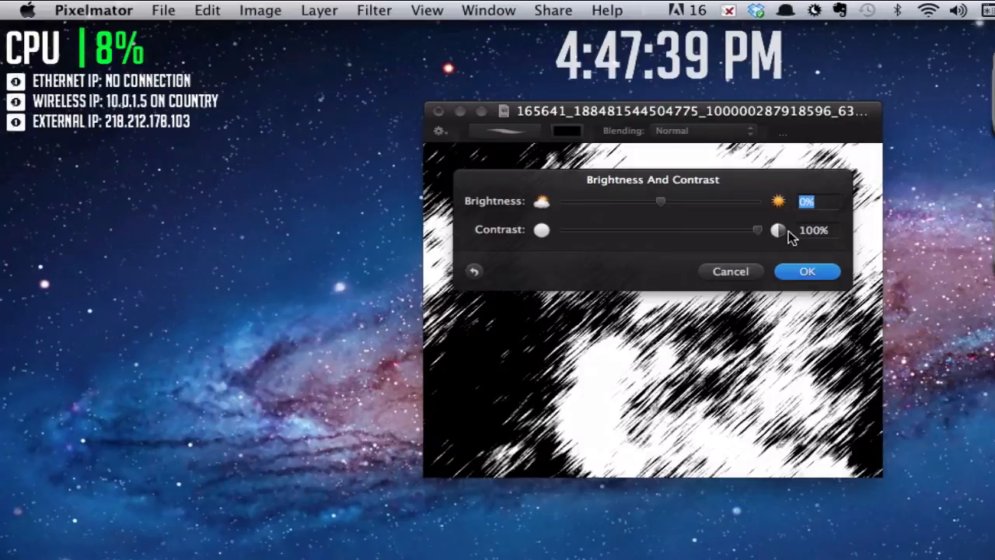
{"action": "left_click", "coordinate": [805, 273]}
Step: Adjust the Comic Effect layer's Levels by moving the gray midpoint toward black
{"action": "left_click", "coordinate": [243, 14]}
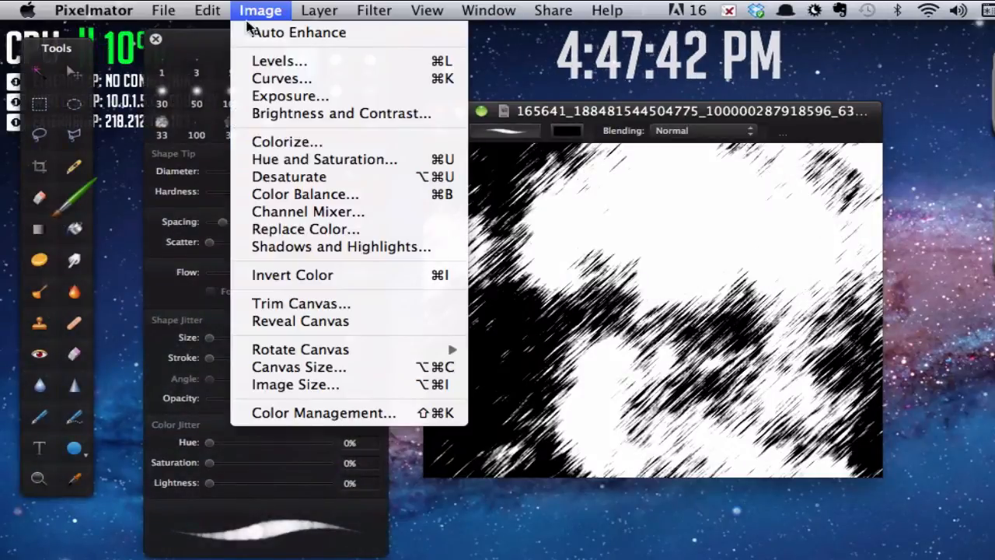
{"action": "left_click", "coordinate": [258, 60]}
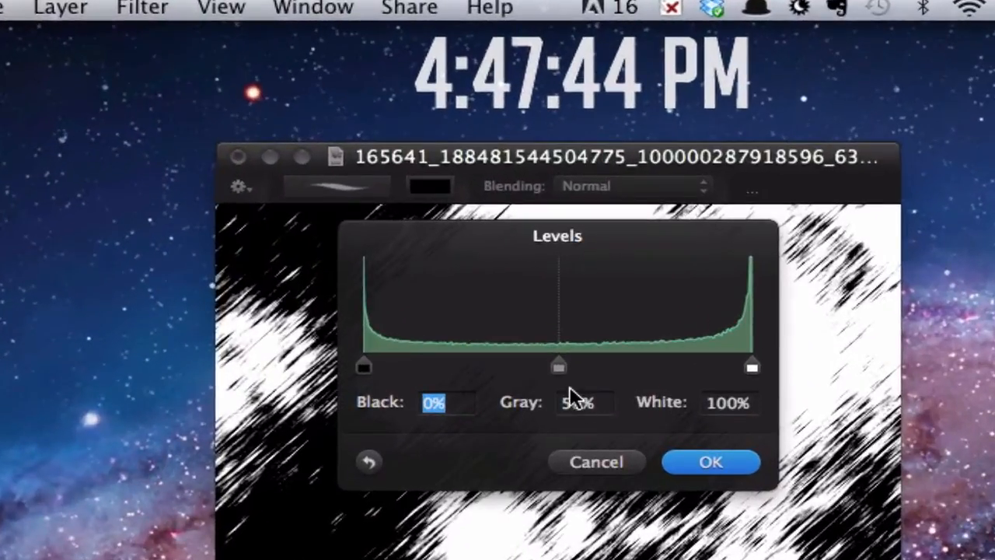
{"action": "left_click_drag", "start_coordinate": [559, 367], "coordinate": [503, 368]}
{"action": "left_click", "coordinate": [692, 461]}
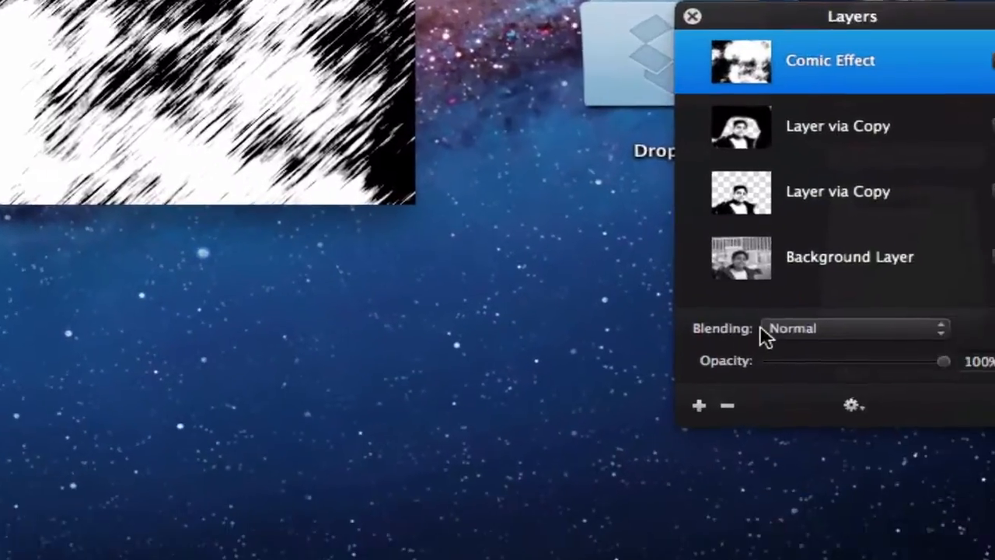
Step: Set the Comic Effect layer's blending mode to Overlay and lower its opacity to about half
{"action": "left_click", "coordinate": [766, 328]}
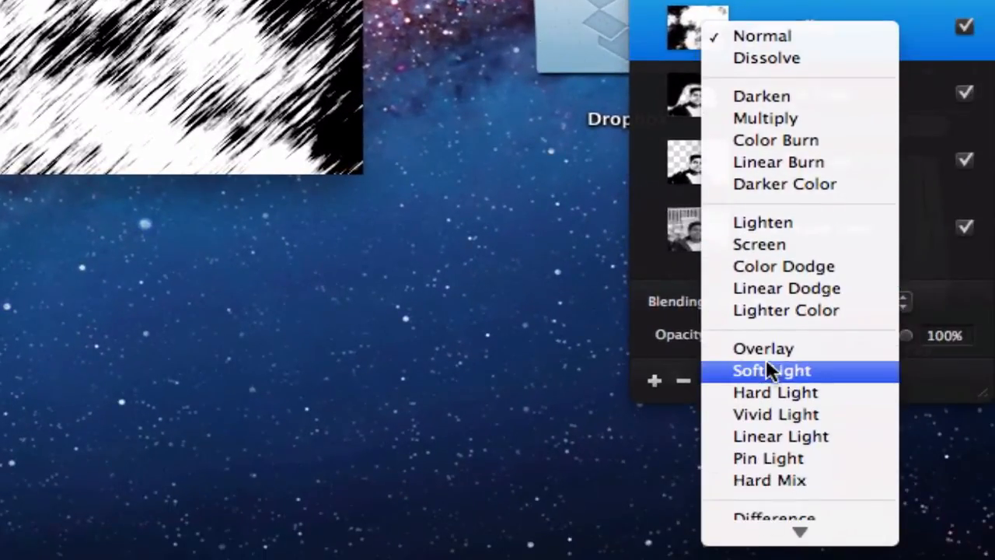
{"action": "left_click", "coordinate": [766, 351]}
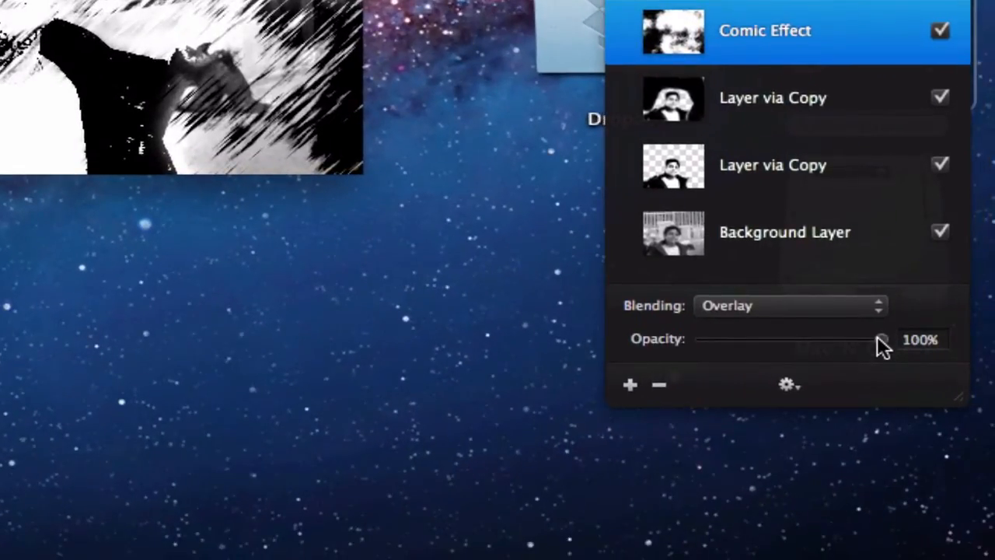
{"action": "left_click_drag", "start_coordinate": [880, 343], "coordinate": [783, 340]}
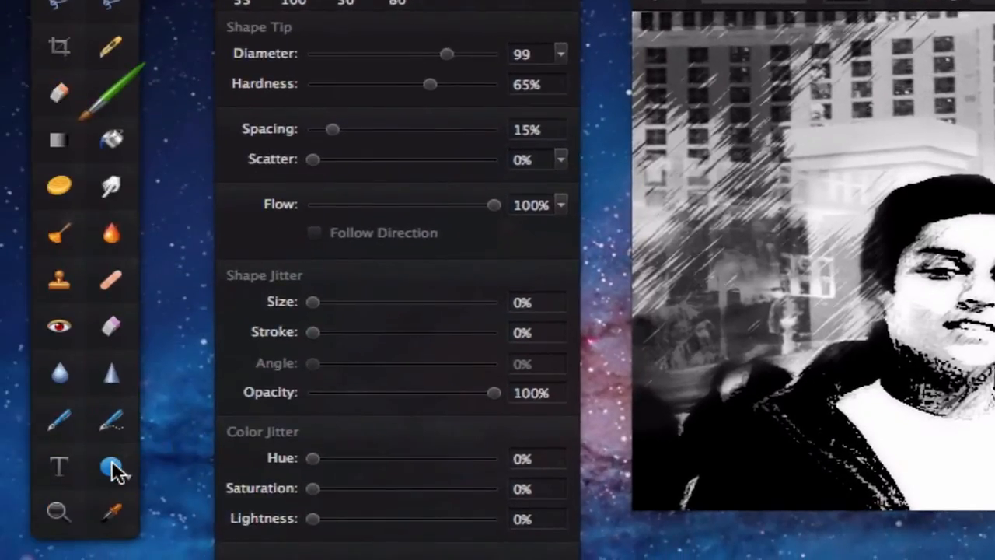
Step: Draw a white-filled ellipse above the man's head, in the upper-left area of the photo, as the speech bubble's body
{"action": "left_click", "coordinate": [112, 469]}
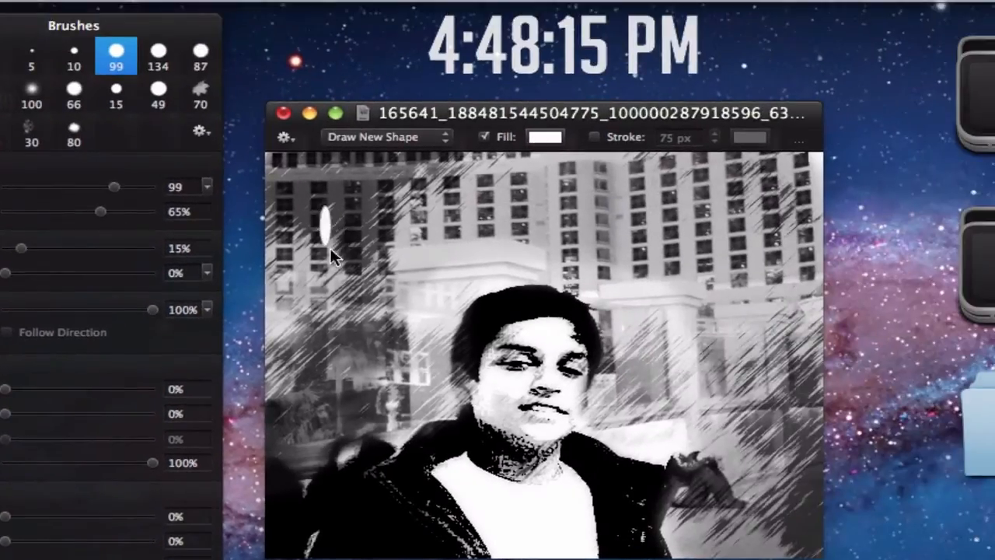
{"action": "left_click_drag", "start_coordinate": [329, 247], "coordinate": [506, 291]}
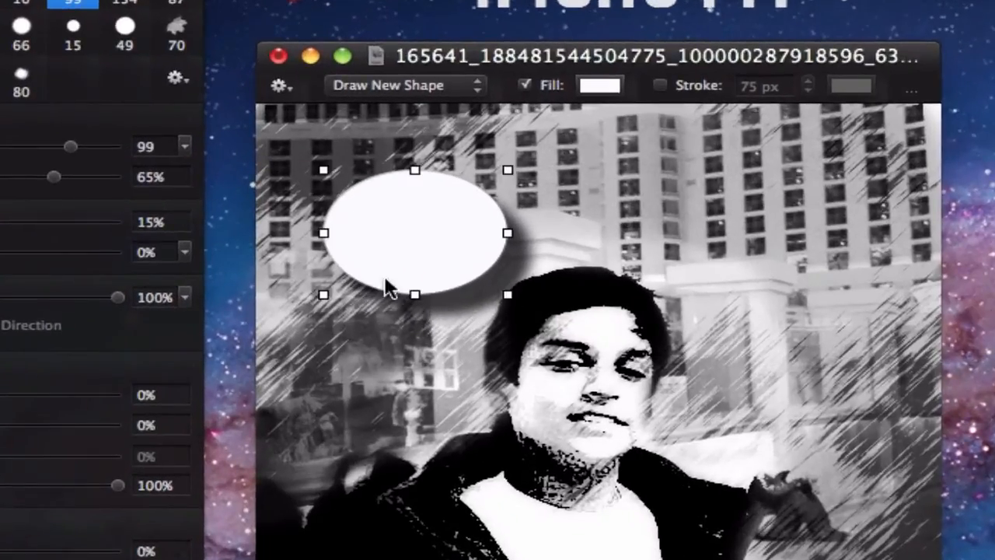
{"action": "mouse_move", "coordinate": [400, 262]}
{"action": "left_mouse_down"}
{"action": "mouse_move", "coordinate": [373, 253]}
{"action": "mouse_move", "coordinate": [393, 260]}
{"action": "left_mouse_up"}
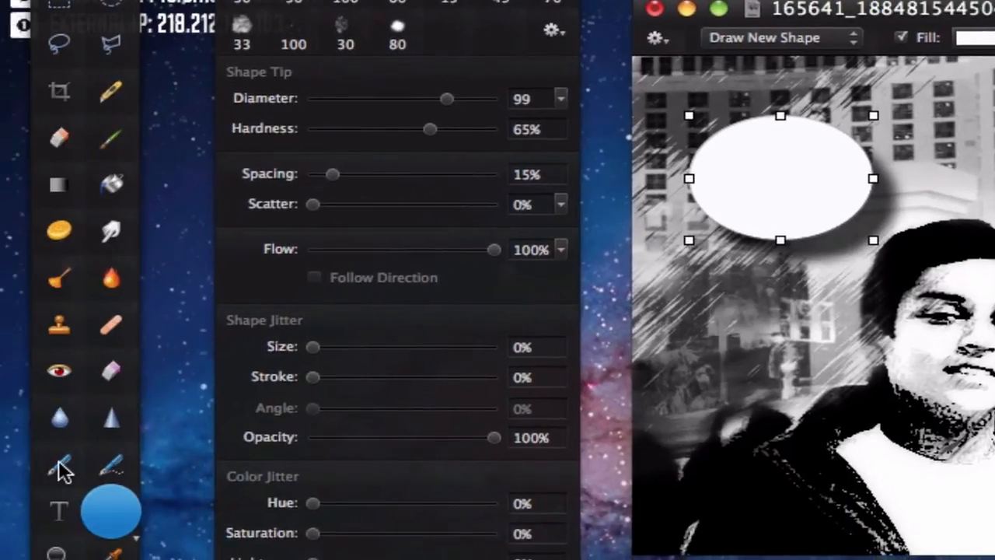
Step: Draw a white-filled triangle with the Pen tool and position it against the ellipse's lower-right edge as the bubble's tail
{"action": "left_click", "coordinate": [62, 469]}
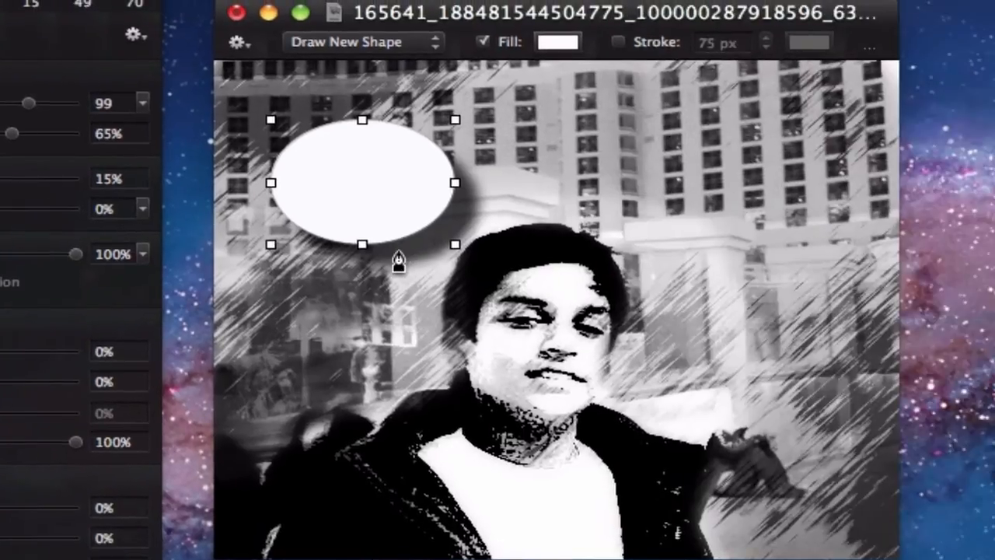
{"action": "left_click", "coordinate": [818, 248]}
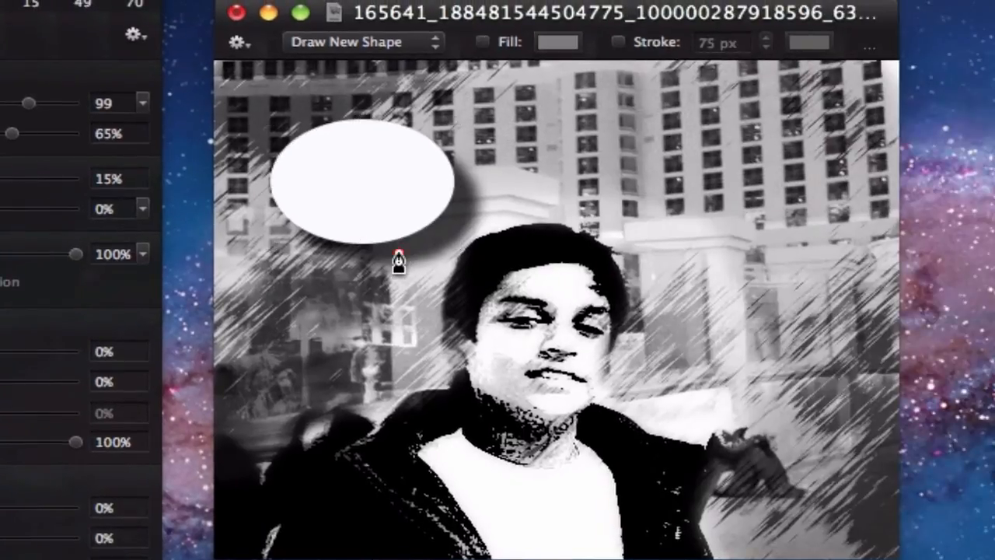
{"action": "left_click", "coordinate": [478, 297]}
{"action": "left_click", "coordinate": [400, 254]}
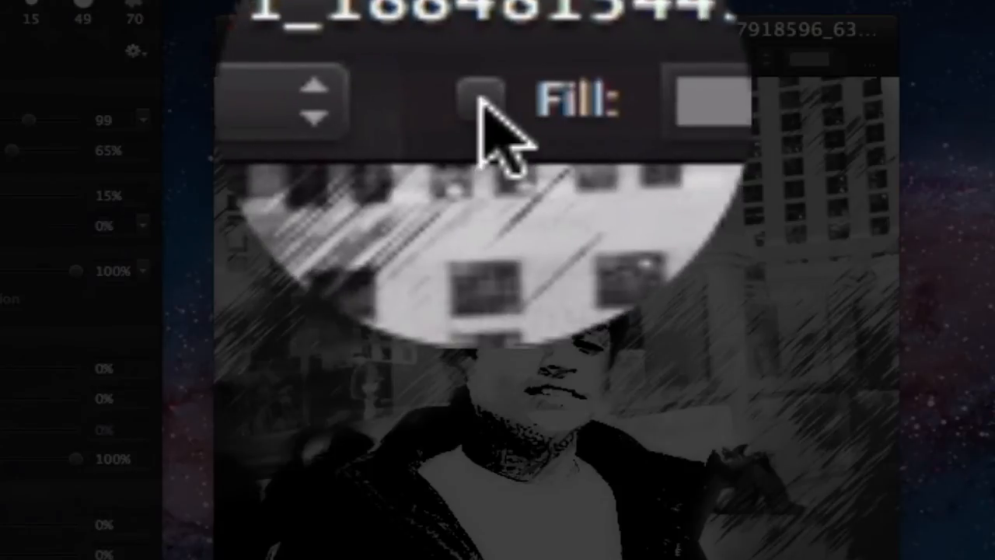
{"action": "left_click", "coordinate": [482, 105]}
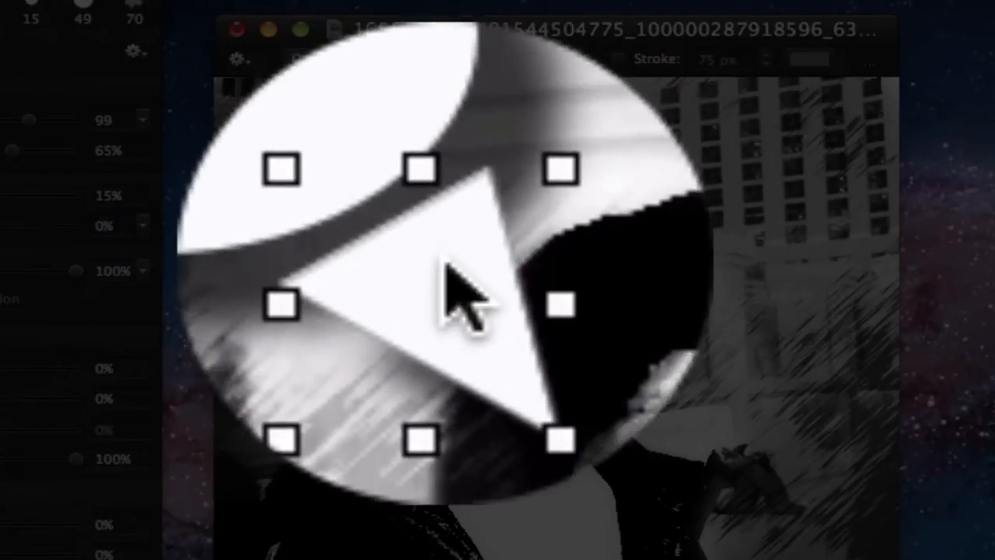
{"action": "left_click_drag", "start_coordinate": [442, 261], "coordinate": [426, 246]}
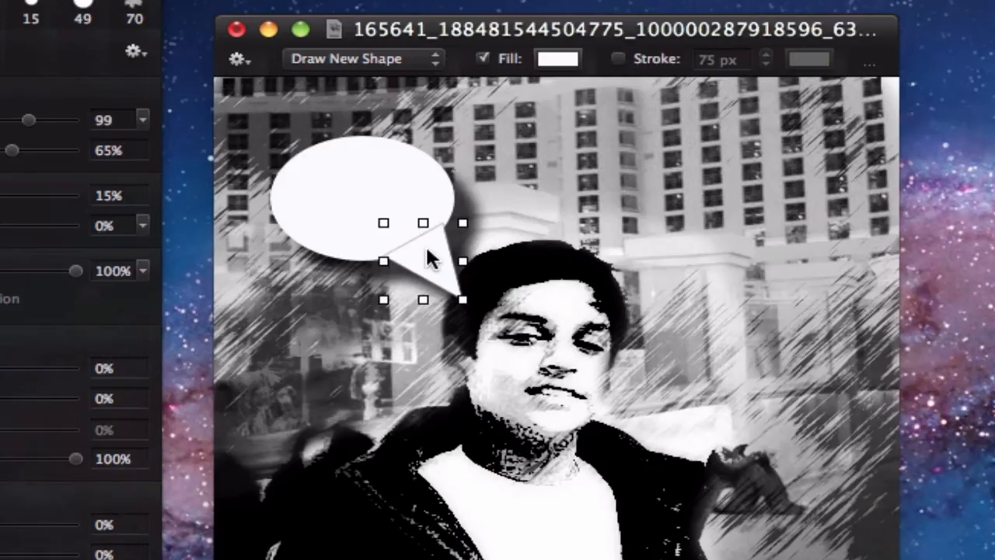
{"action": "left_click", "coordinate": [571, 241]}
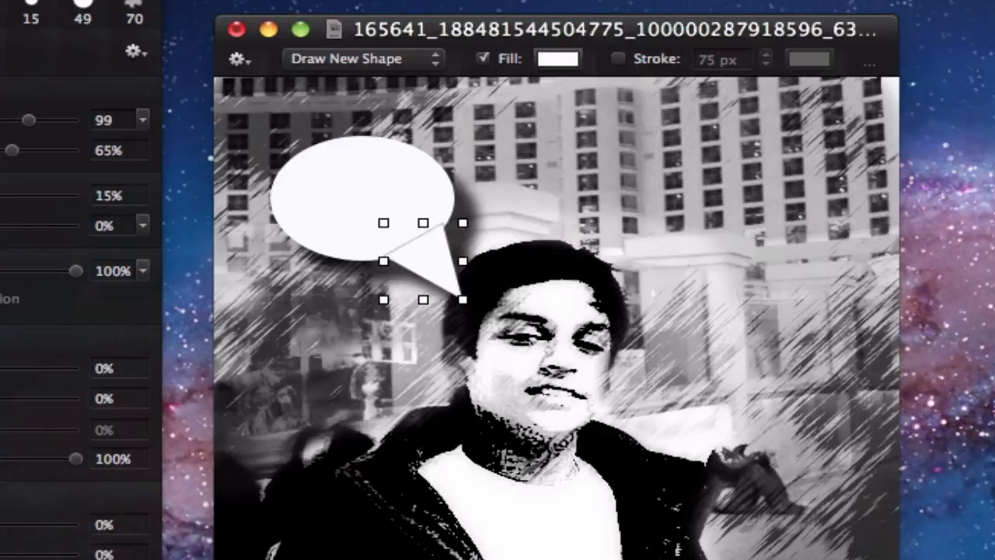
{"action": "key", "text": "super+e"}
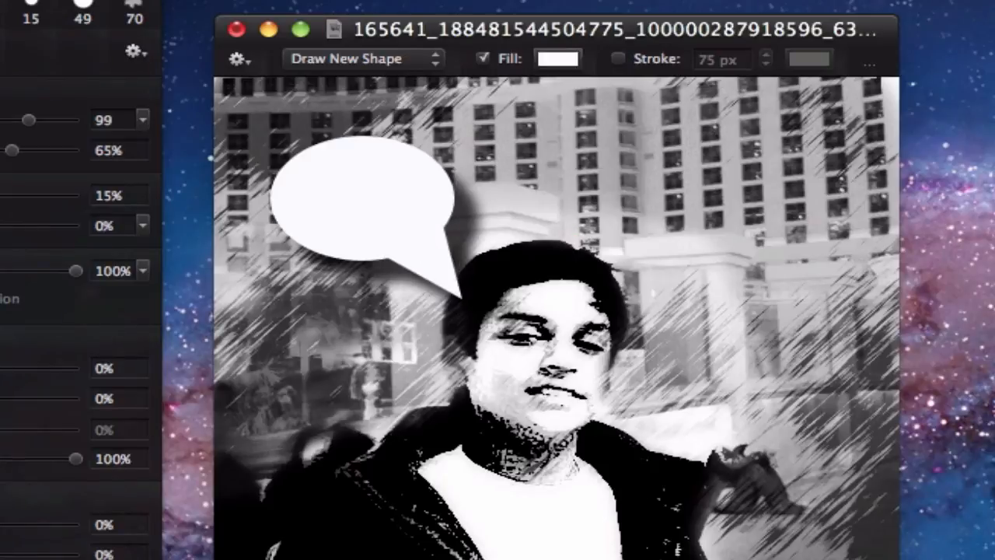
{"action": "key", "text": "super+z"}
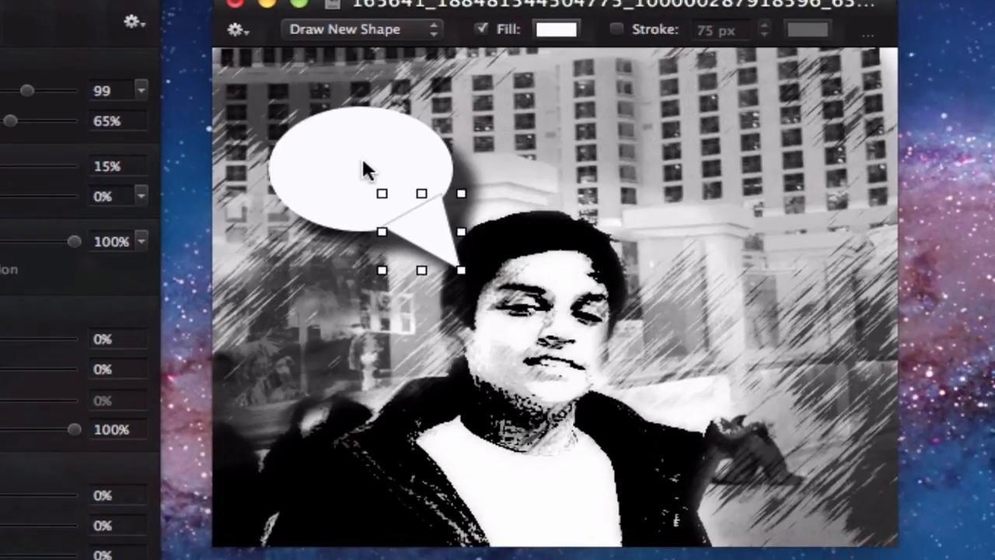
Step: Make the speech bubble's triangular tail editable and curve its sides at the tip point near the man's head
{"action": "right_click", "coordinate": [364, 161]}
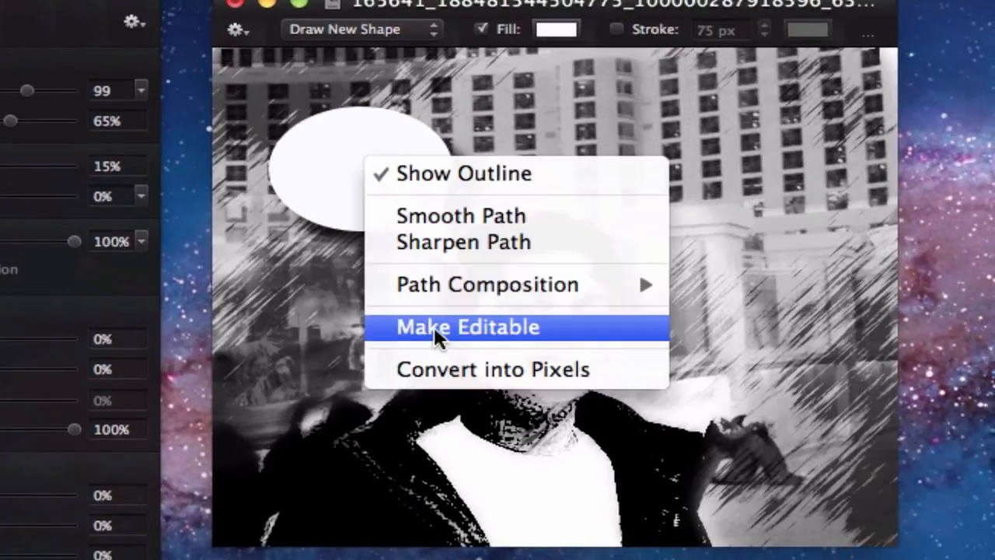
{"action": "left_click", "coordinate": [363, 228]}
{"action": "right_click", "coordinate": [420, 237]}
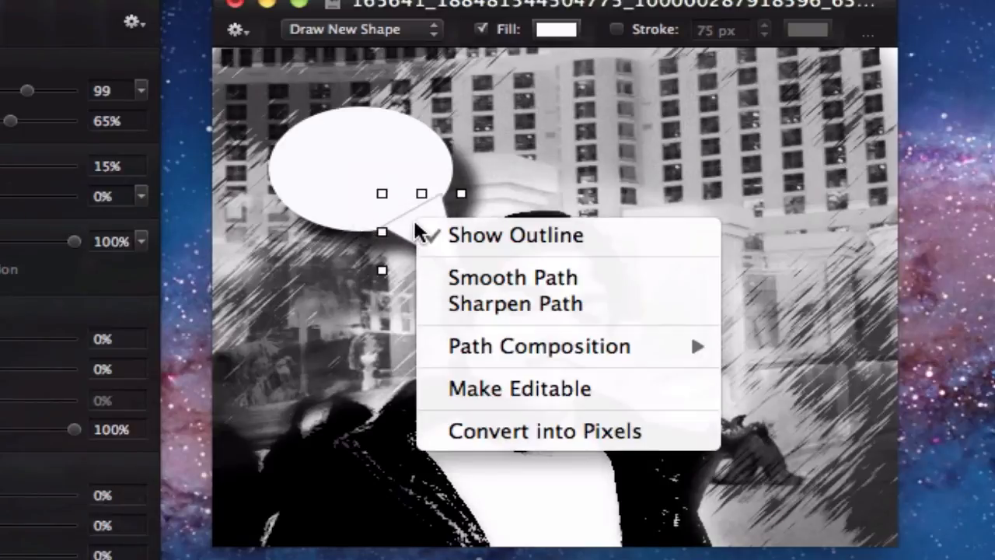
{"action": "left_click", "coordinate": [490, 396]}
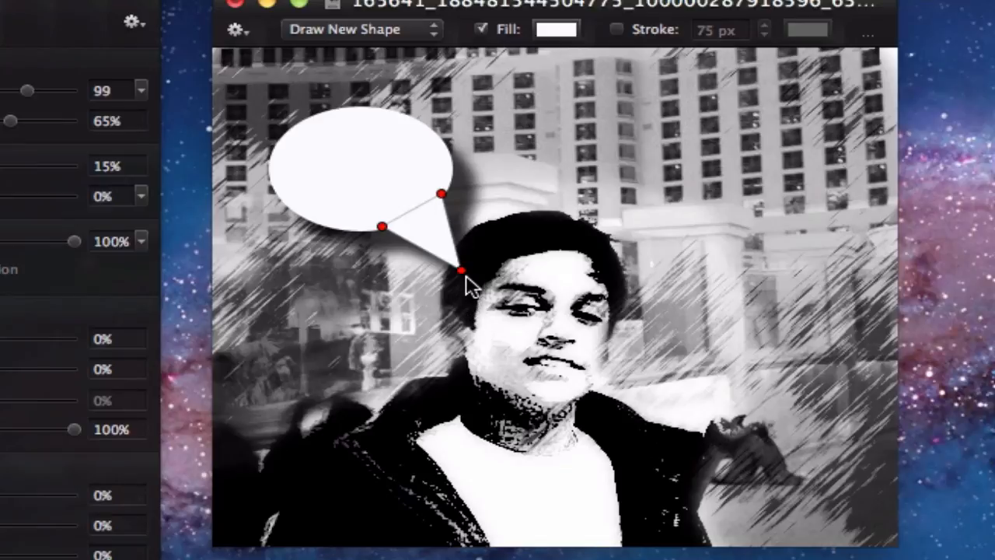
{"action": "left_click_drag", "start_coordinate": [462, 271], "coordinate": [479, 295]}
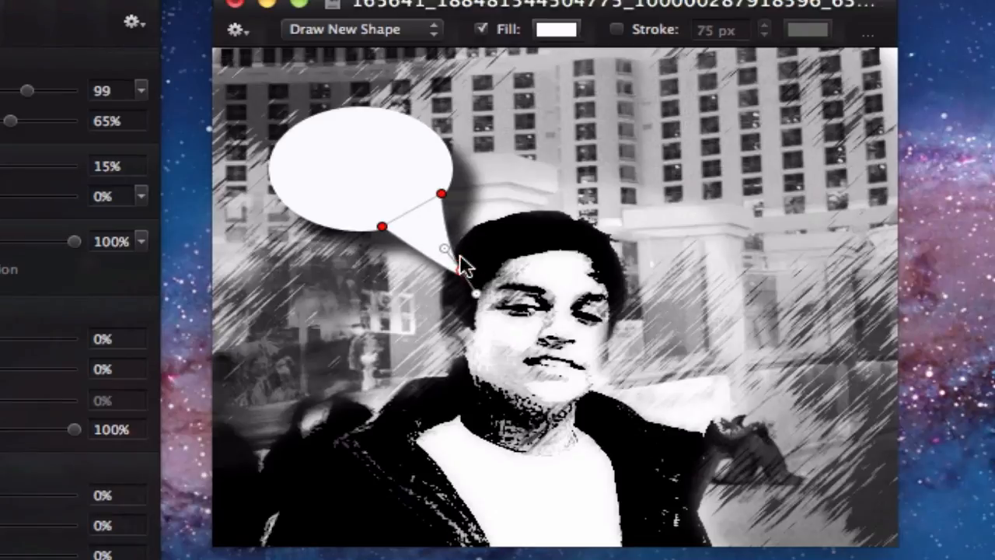
{"action": "left_click", "coordinate": [434, 227]}
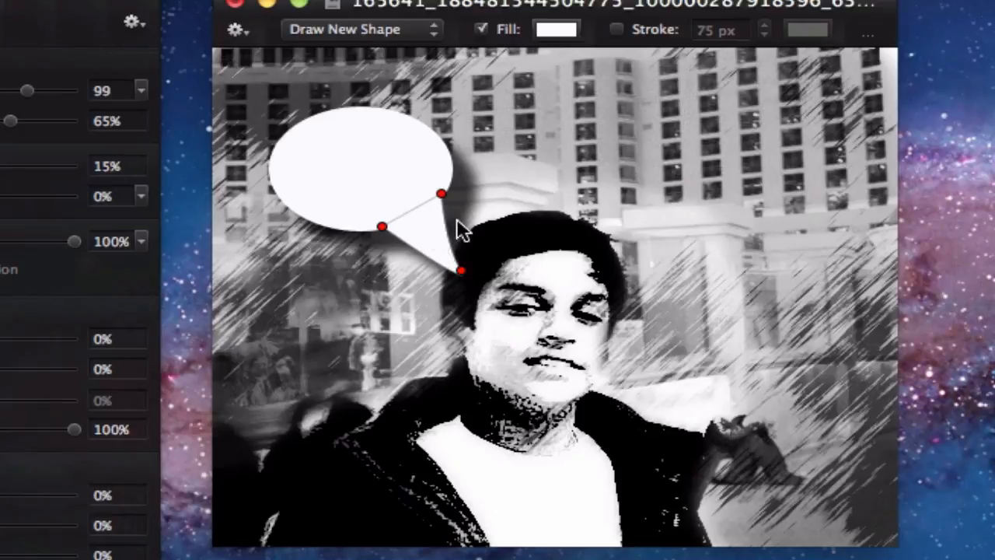
{"action": "left_click", "coordinate": [525, 211]}
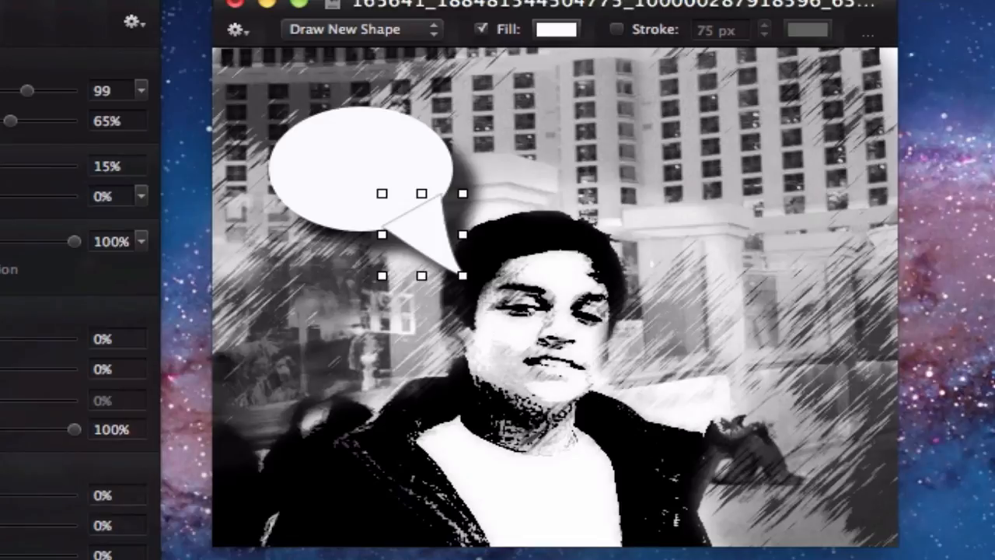
{"action": "left_click", "coordinate": [926, 472]}
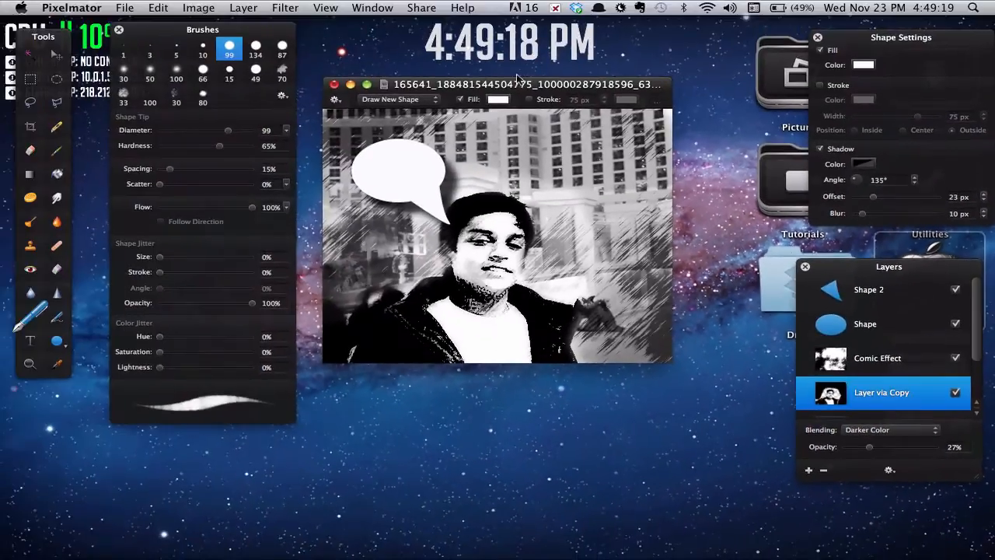